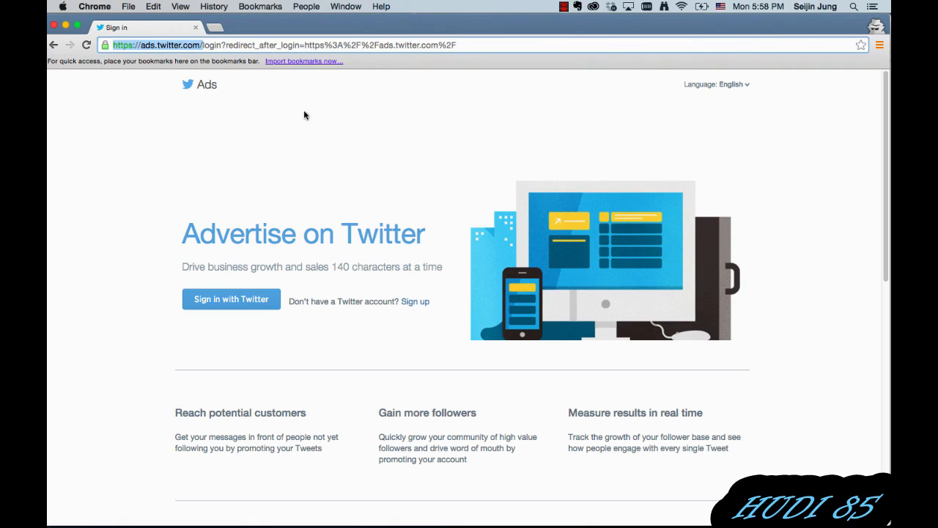
# Highlight the ads.twitter.com part of the sign-in page's web address
pyautogui.click(204, 45)
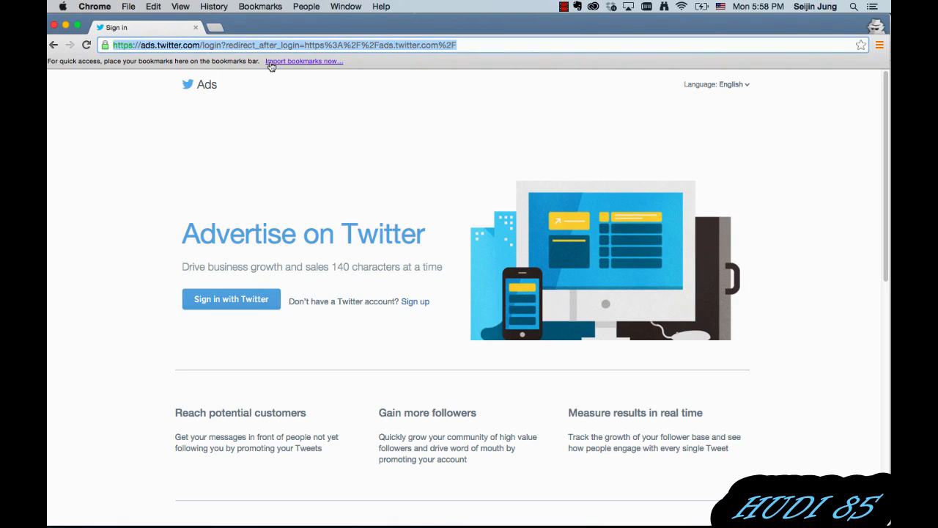
pyautogui.press('Left')
pyautogui.hotkey('shift', 'Right')
pyautogui.hotkey('shift', 'Right')
pyautogui.hotkey('shift', 'Right')
pyautogui.hotkey('shift', 'Right')
pyautogui.hotkey('shift', 'Right')
pyautogui.hotkey('shift', 'Right')
pyautogui.hotkey('shift', 'Right')
pyautogui.hotkey('shift', 'Right')
pyautogui.hotkey('shift', 'Right')
pyautogui.hotkey('shift', 'Right')
pyautogui.hotkey('shift', 'Right')
pyautogui.hotkey('shift', 'Right')
pyautogui.hotkey('shift', 'Right')
pyautogui.hotkey('shift', 'Right')
pyautogui.hotkey('shift', 'Right')
pyautogui.hotkey('shift', 'Right')
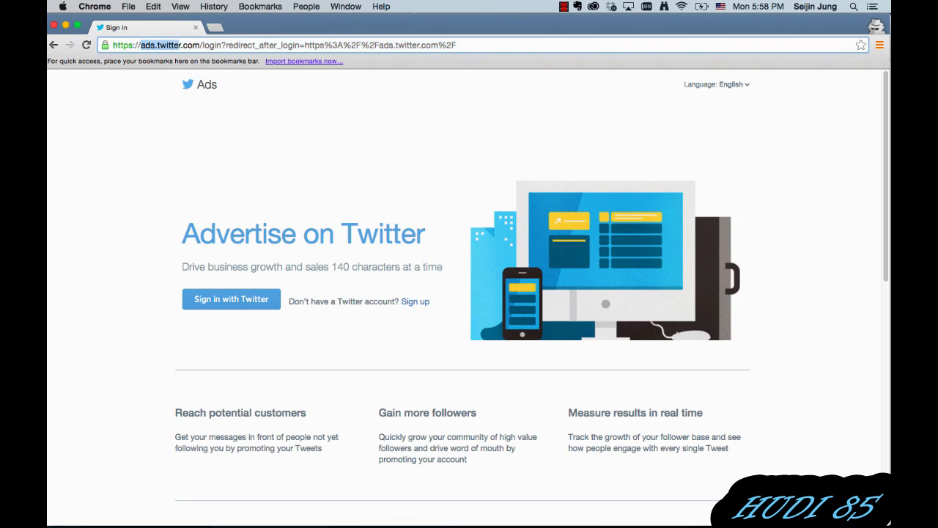
pyautogui.click(397, 231)
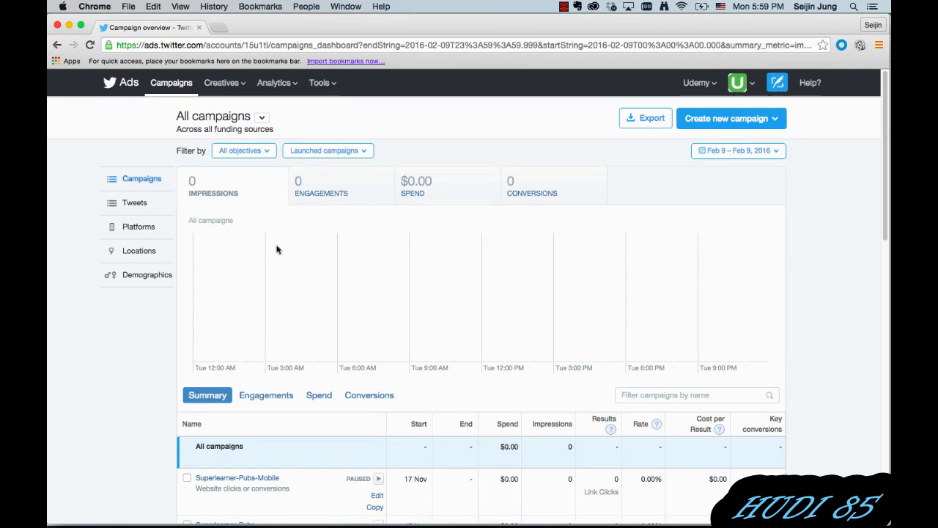
# Open the Audience manager and start a new audience based on a tag that collects website visitors
pyautogui.moveTo(210, 287)
pyautogui.click(331, 87)
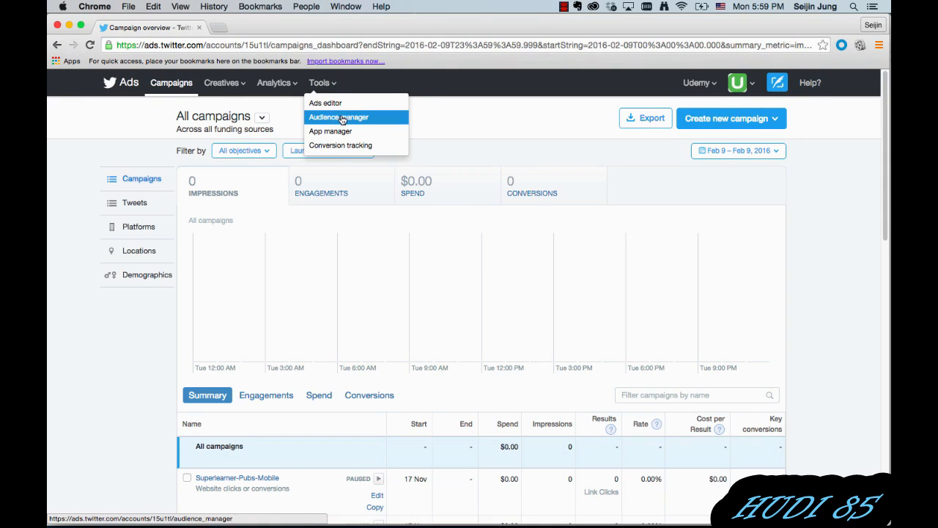
pyautogui.click(342, 118)
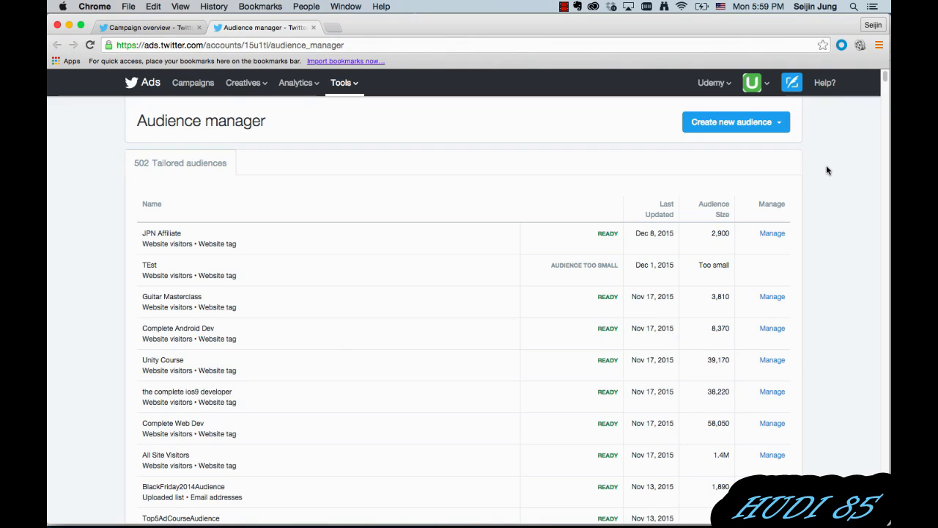
pyautogui.click(774, 131)
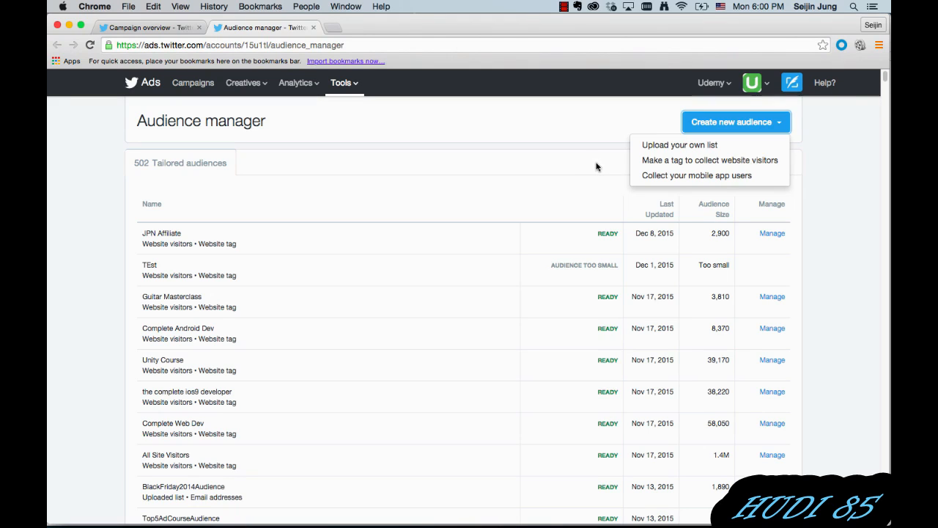
pyautogui.click(637, 160)
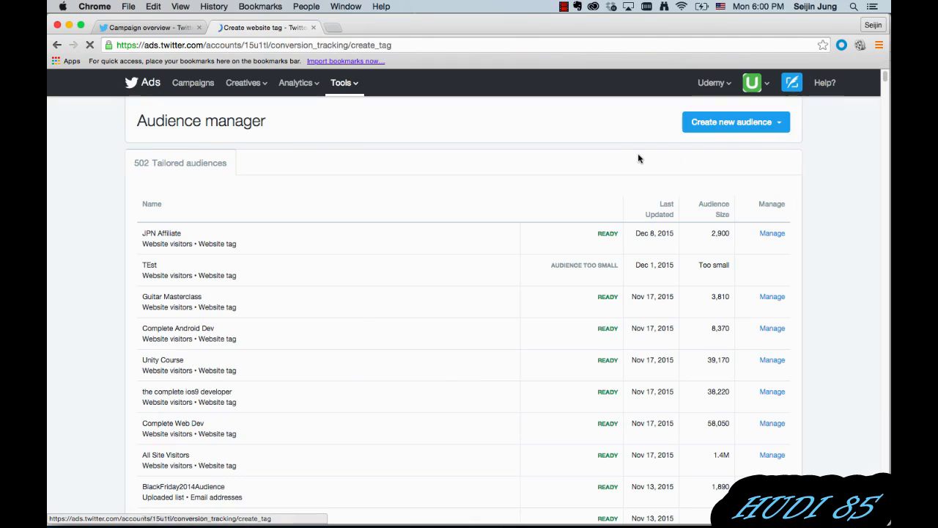
# Name the new website tag "Product Viewers" and set its conversion type to Site visit
pyautogui.click(320, 234)
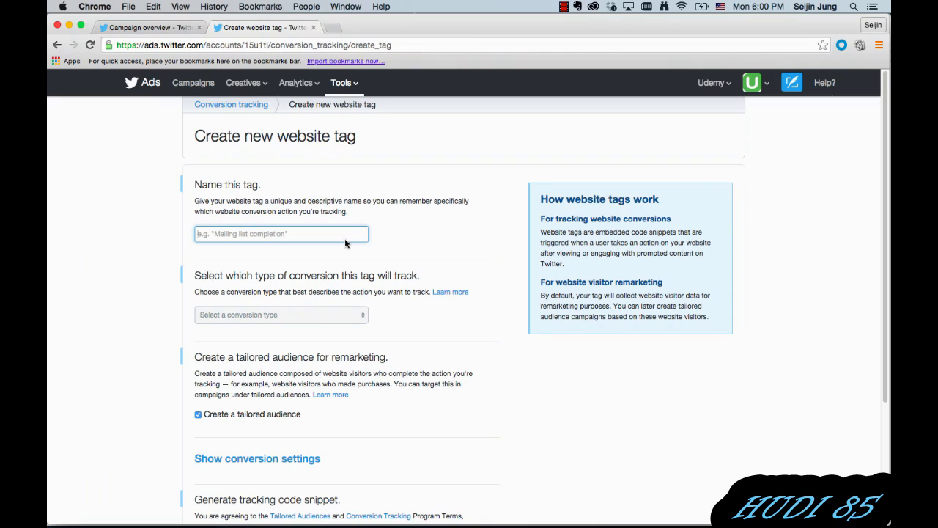
pyautogui.write('Product Viewers')
pyautogui.scroll(-1, 455, 272)
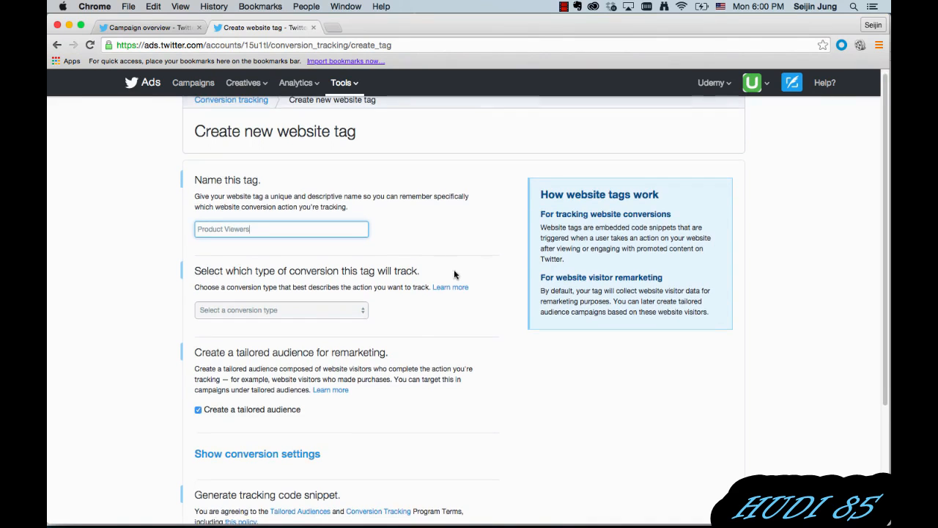
pyautogui.click(353, 316)
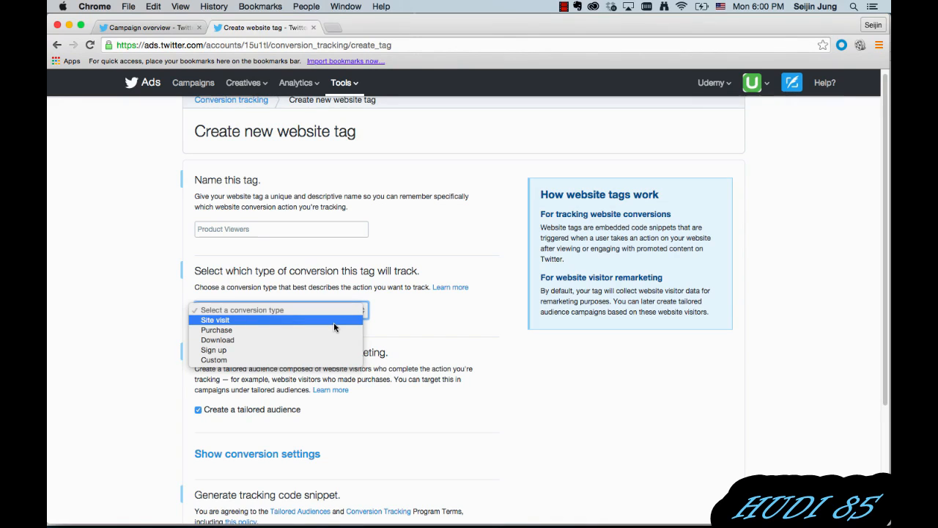
pyautogui.click(334, 323)
# Save the website tag with its tailored audience option enabled and generate the code snippet
pyautogui.scroll(-3, 122, 316)
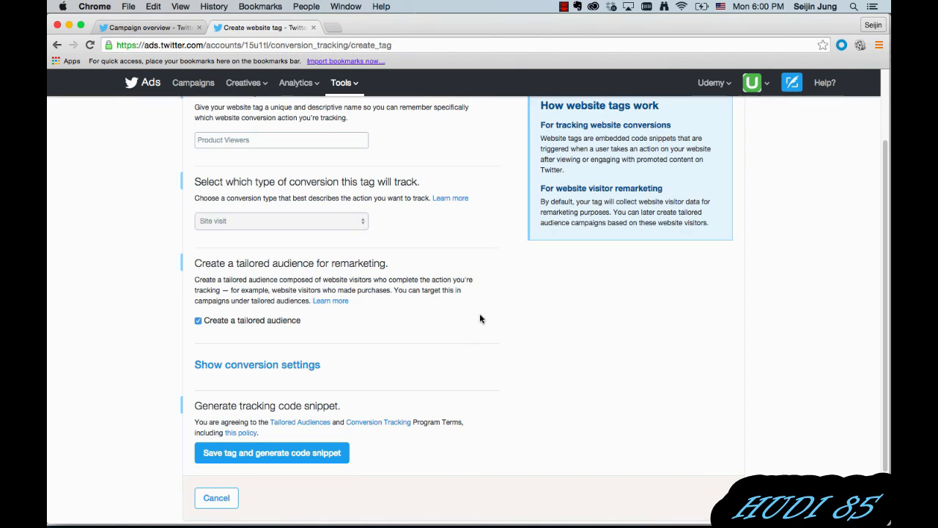
pyautogui.scroll(-1, 168, 331)
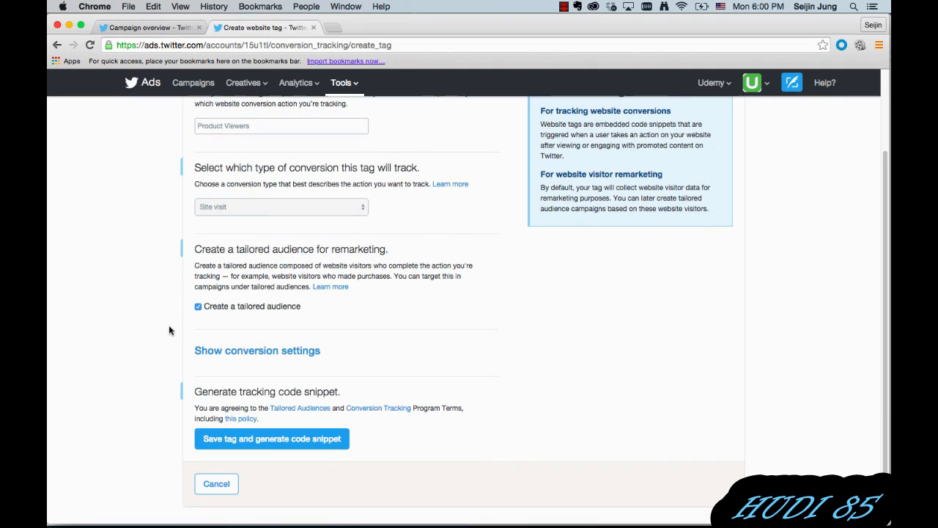
pyautogui.scroll(-1, 168, 330)
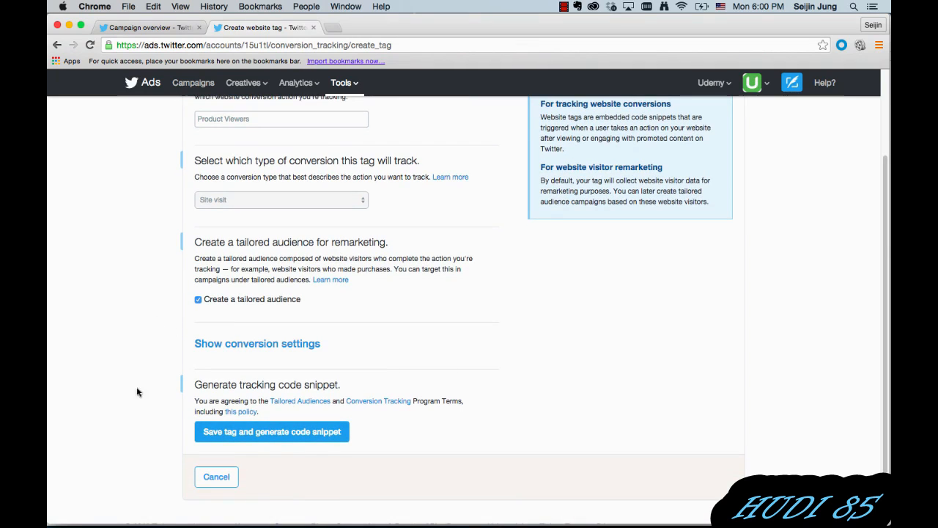
pyautogui.click(288, 435)
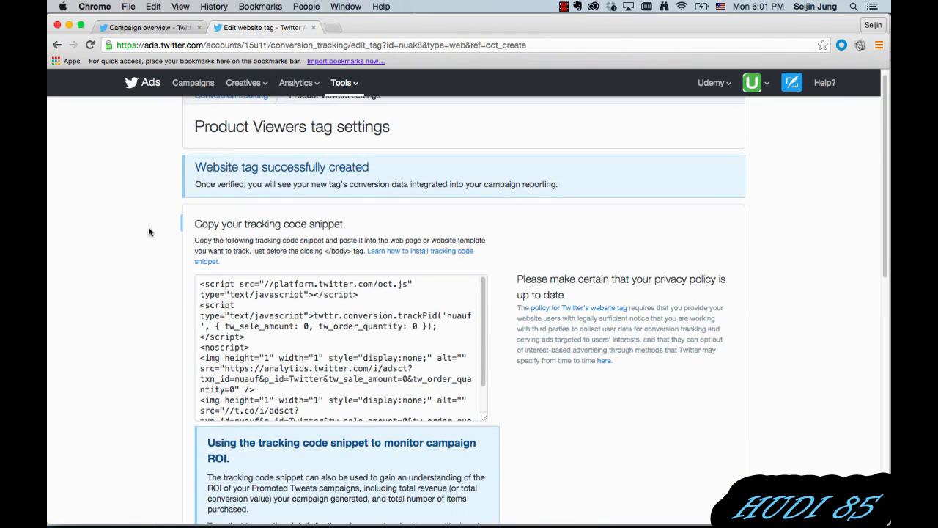
# Copy the entire tracking code snippet of the Product Viewers tag
pyautogui.scroll(-3, 149, 231)
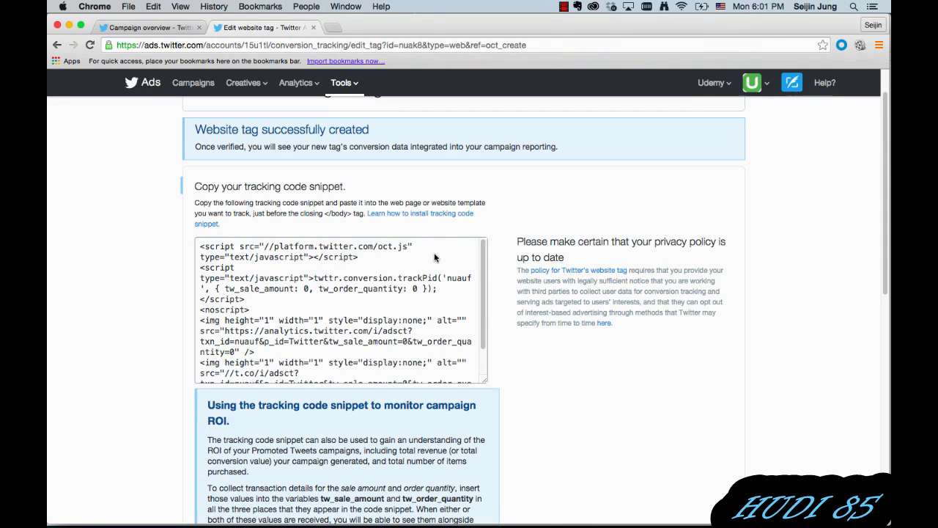
pyautogui.tripleClick(393, 248)
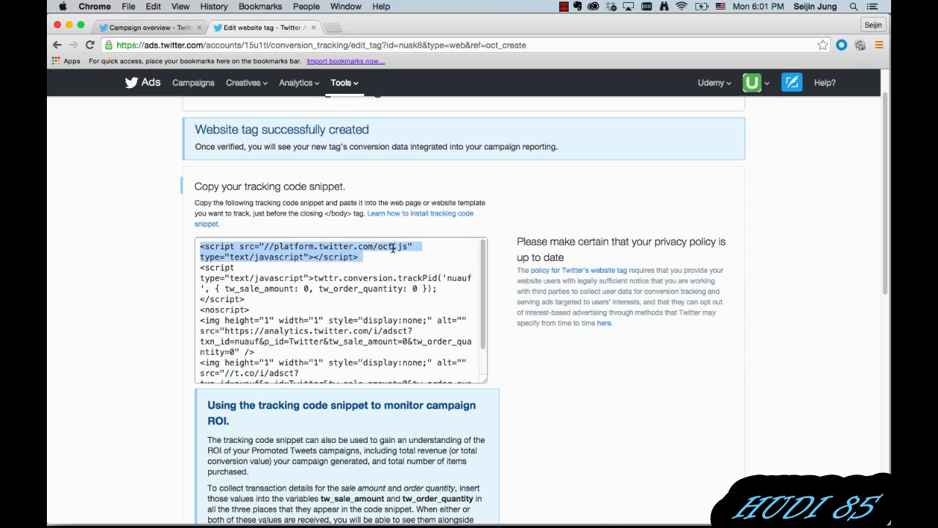
pyautogui.press('super+a')
pyautogui.press('super+c')
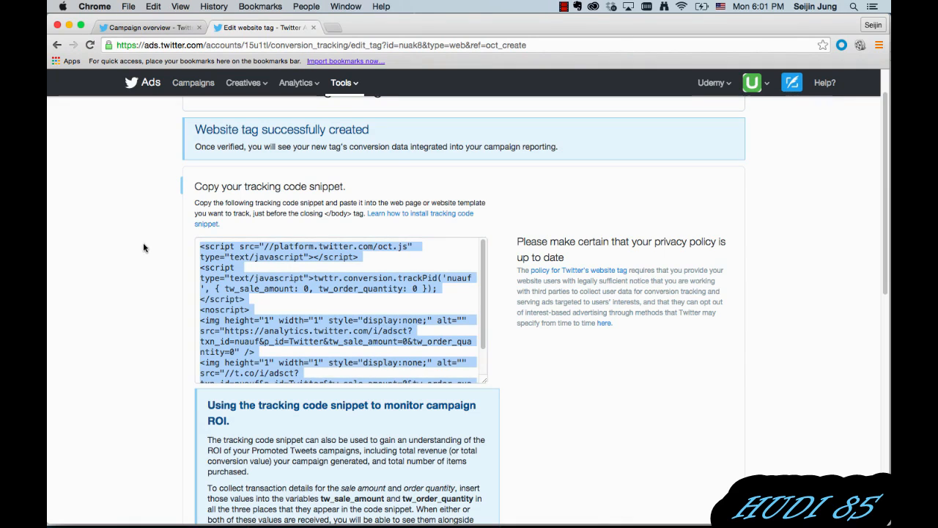
pyautogui.click(144, 248)
# Switch to TextEdit and paste the snippet into the page's HTML, between the Google remarketing tag and the SITE_CONTAINER div
pyautogui.press('super+Tab')
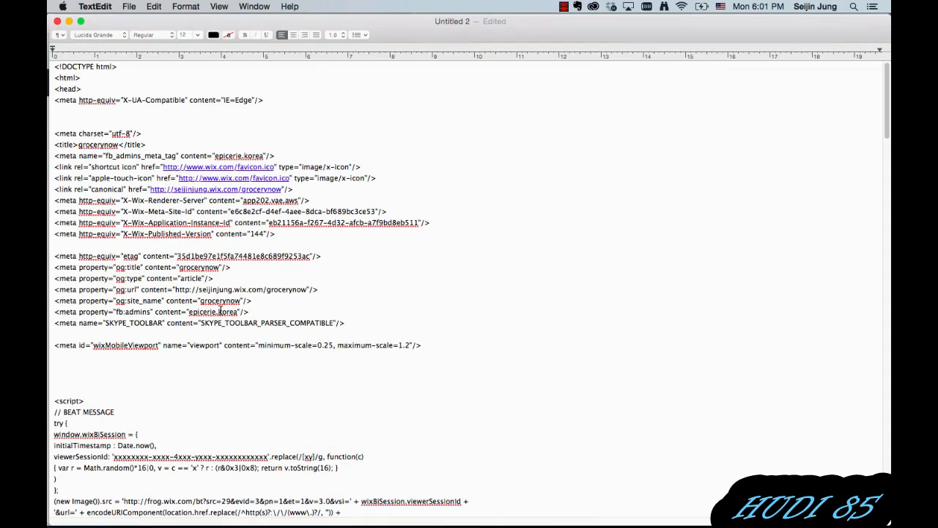
pyautogui.scroll(-1, 206, 316)
pyautogui.scroll(-20, 206, 317)
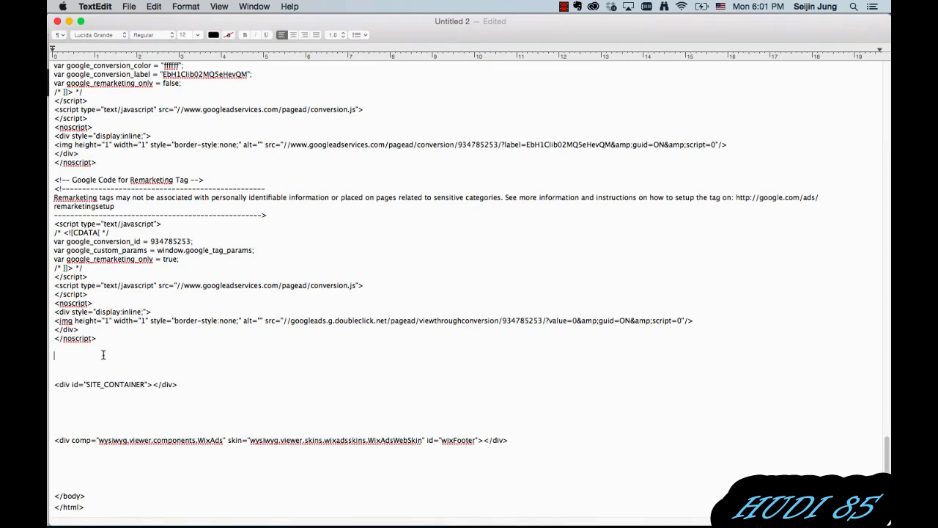
pyautogui.press('super+v')
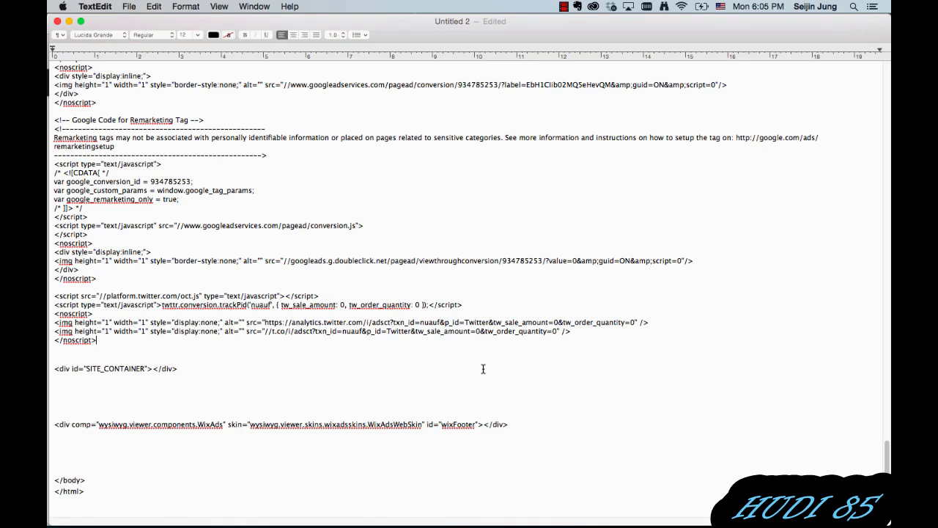
# Switch back to Chrome, review the Product Viewers tag settings, and save them, returning to conversion tracking
pyautogui.press('super+Tab')
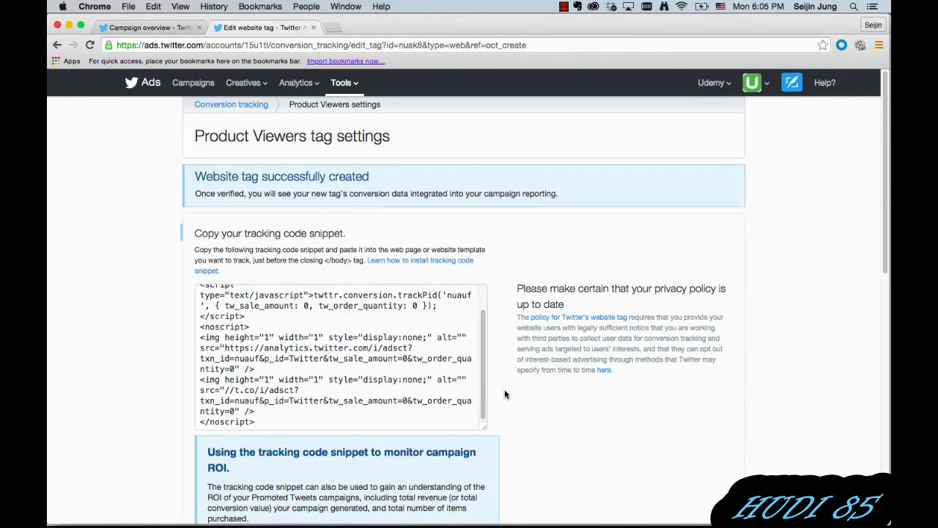
pyautogui.scroll(-10, 515, 403)
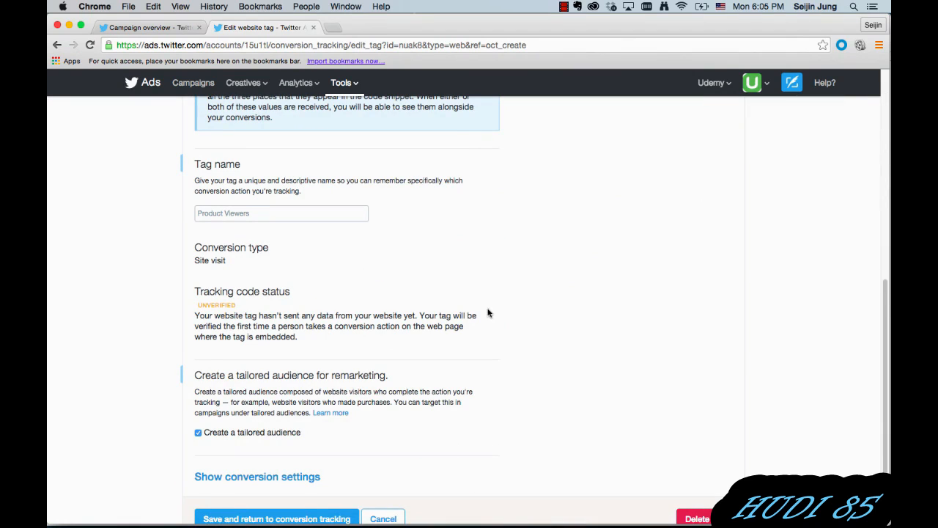
pyautogui.scroll(-3, 470, 301)
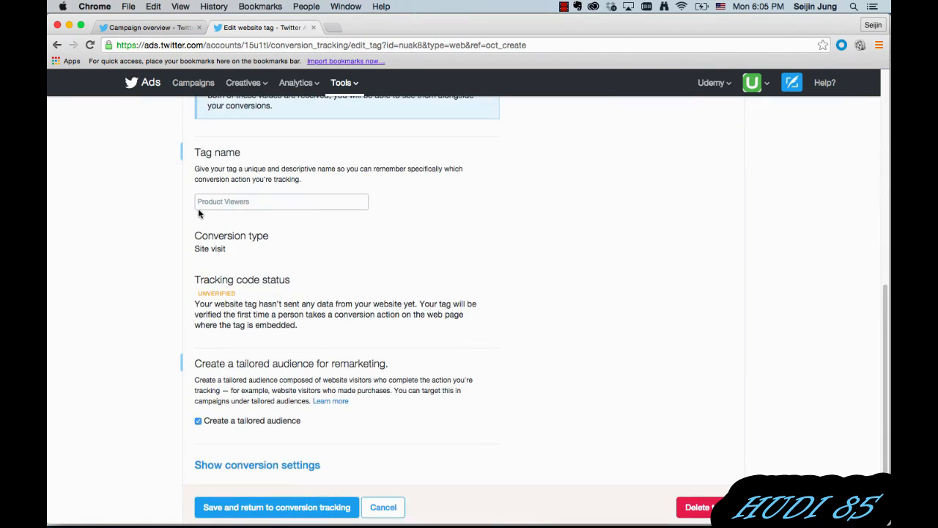
pyautogui.scroll(-2, 176, 223)
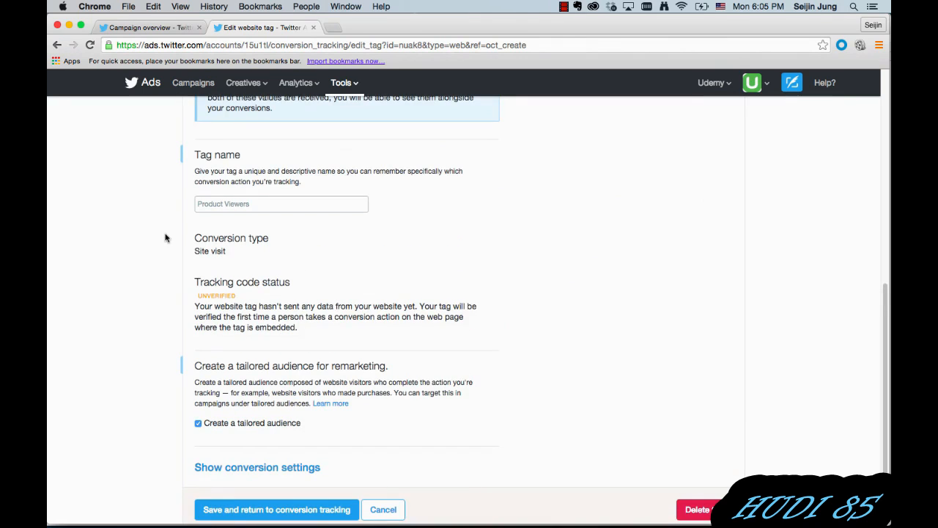
pyautogui.scroll(-2, 160, 235)
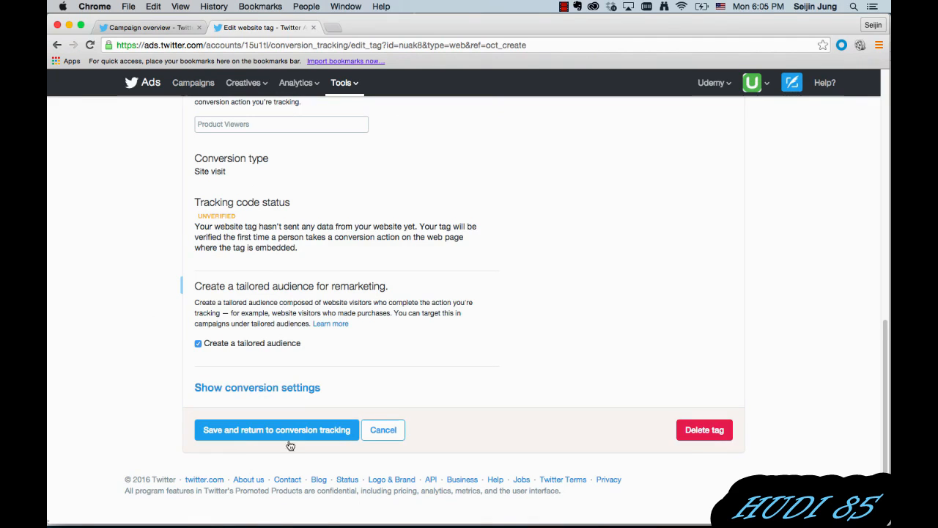
pyautogui.click(321, 432)
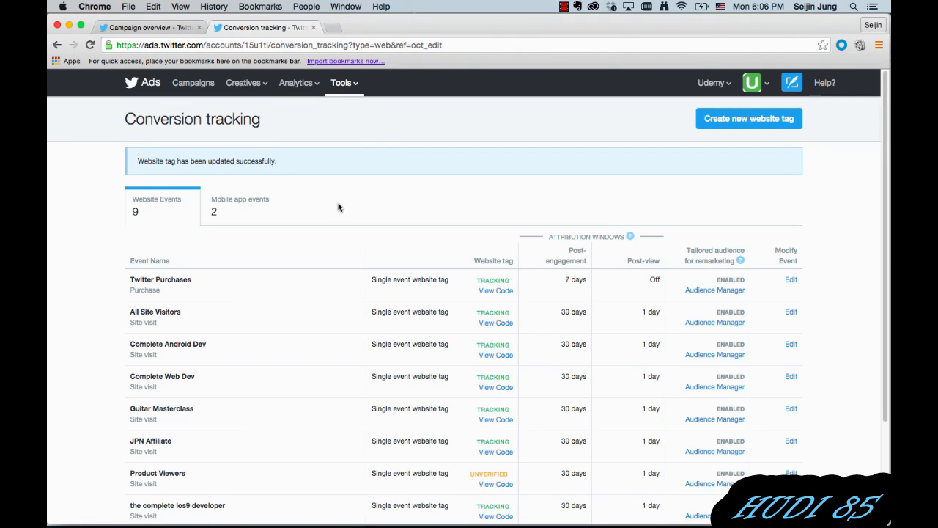
# Return to the Audience manager and start a new audience from an uploaded list
pyautogui.click(347, 83)
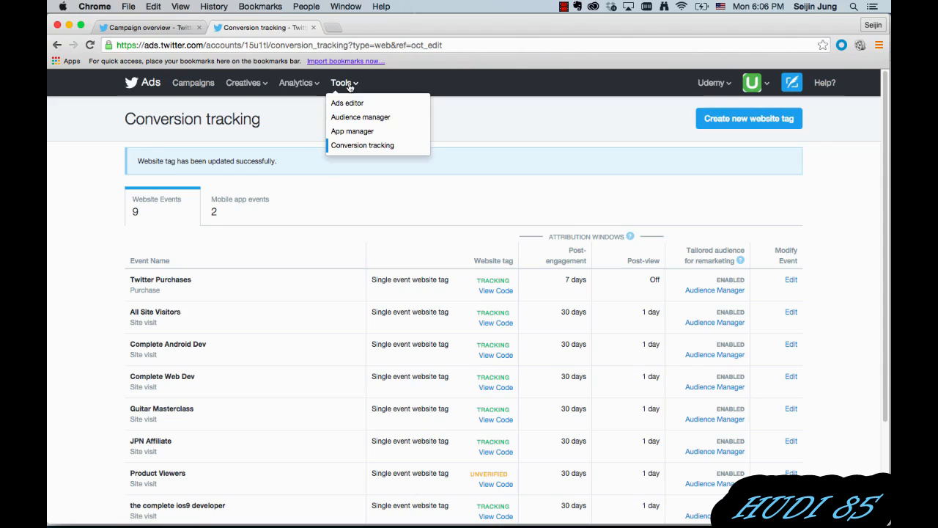
pyautogui.click(382, 118)
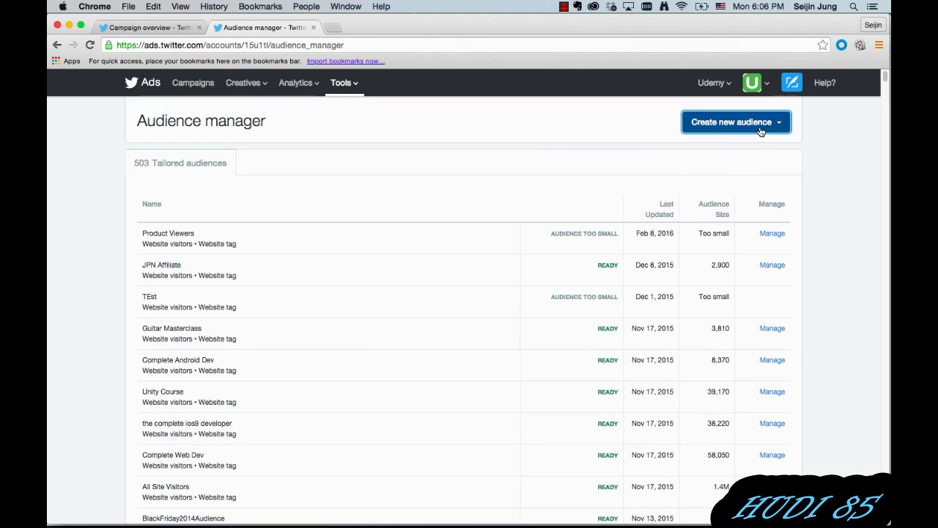
pyautogui.click(747, 123)
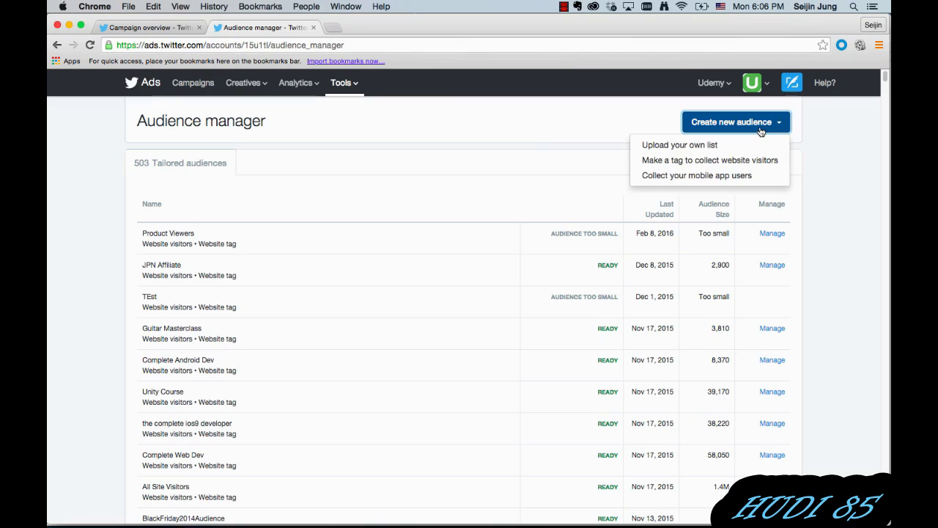
pyautogui.click(642, 148)
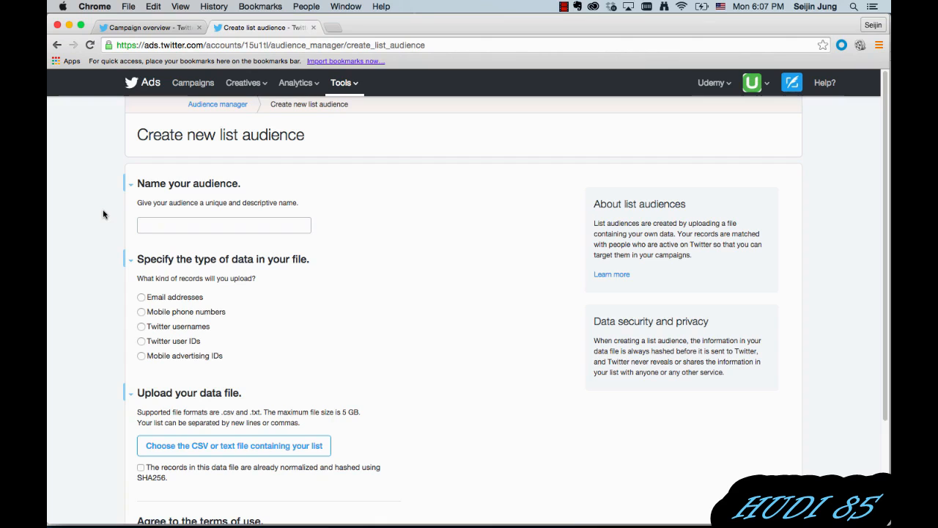
# Name the new list audience "Current users"
pyautogui.scroll(-1, 100, 215)
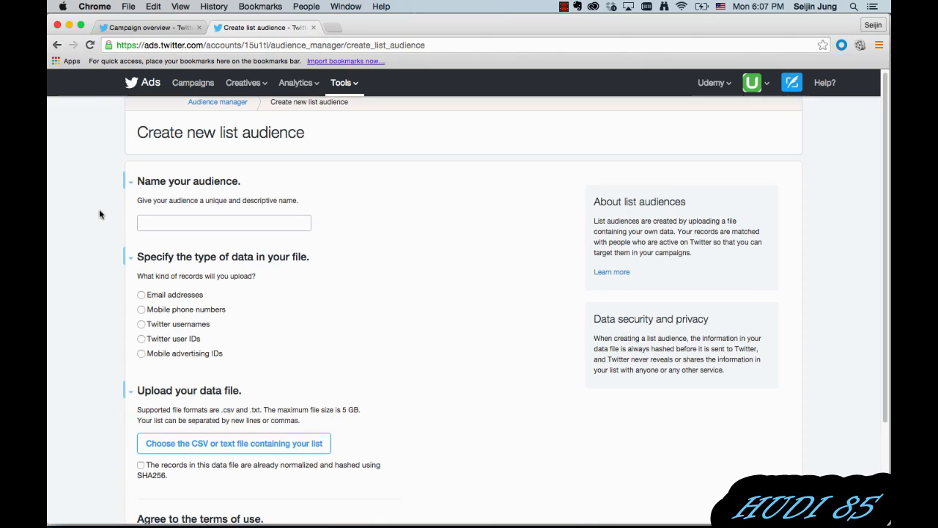
pyautogui.click(168, 205)
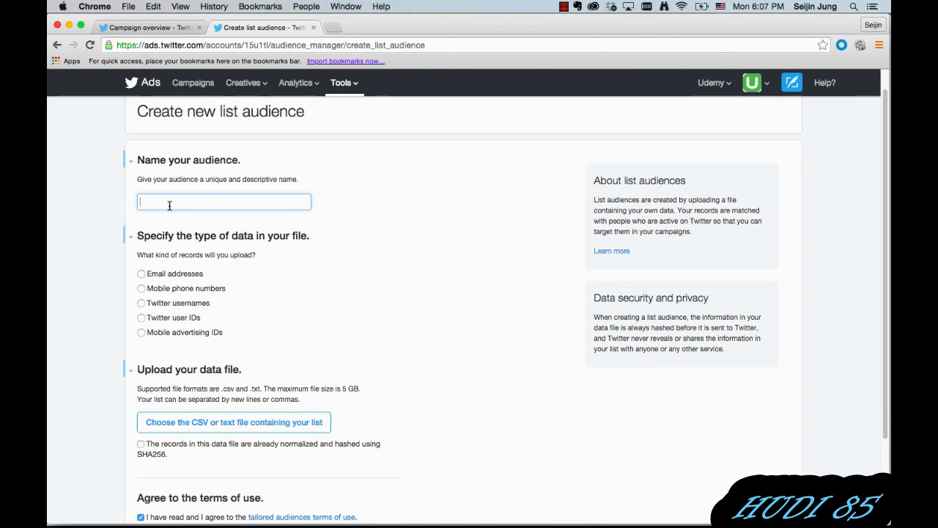
pyautogui.click(162, 213)
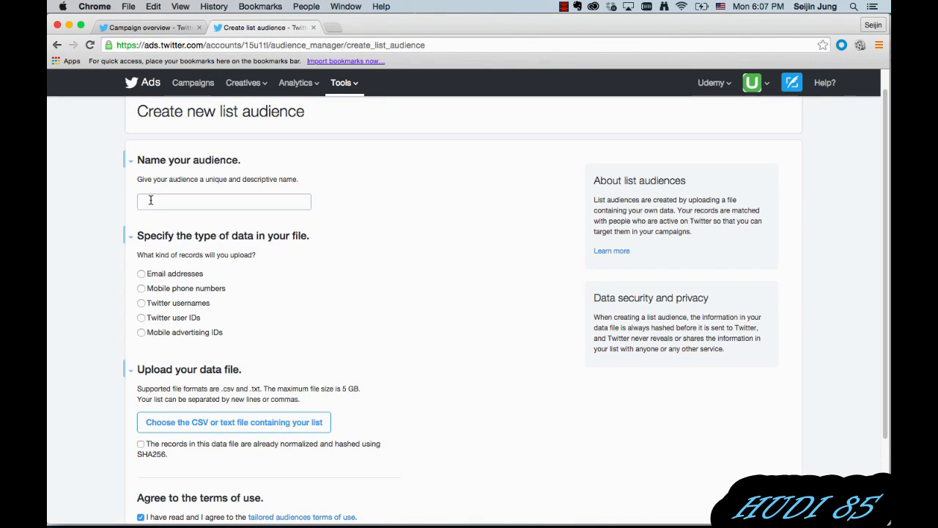
pyautogui.click(154, 200)
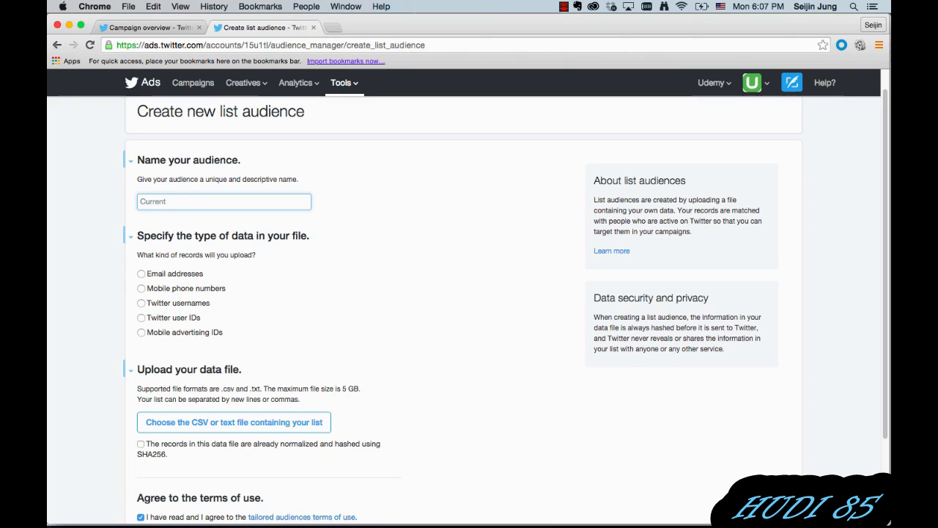
pyautogui.click(102, 234)
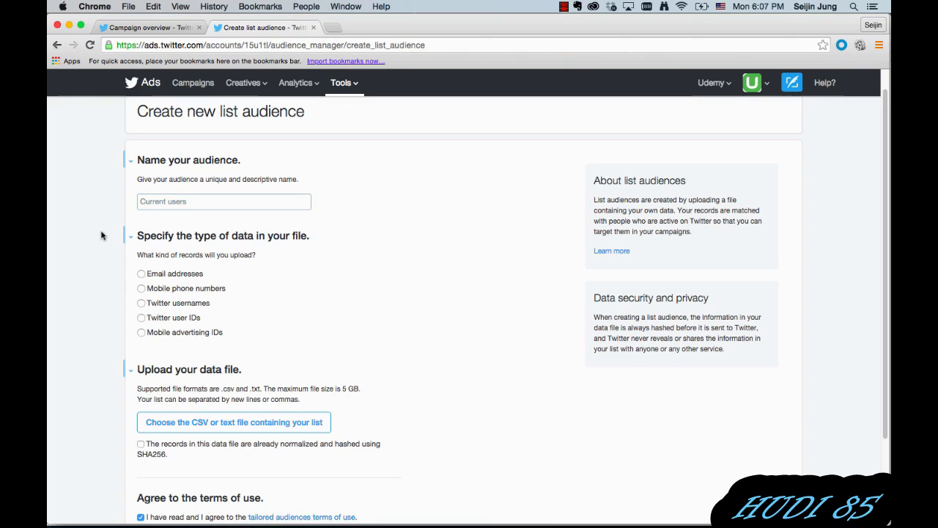
# Create the list audience with email addresses as the record type and customer_list_1.csv as its data file
pyautogui.click(141, 273)
pyautogui.scroll(-2, 120, 283)
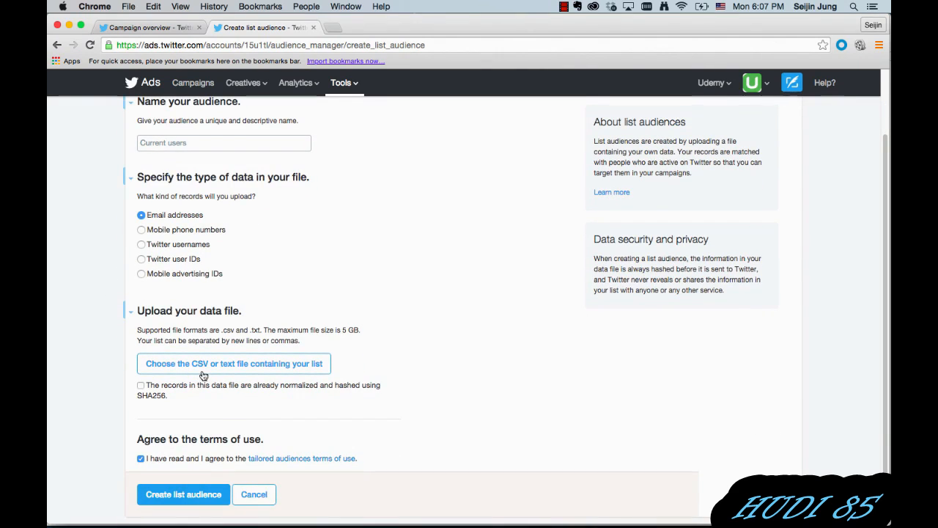
pyautogui.click(233, 365)
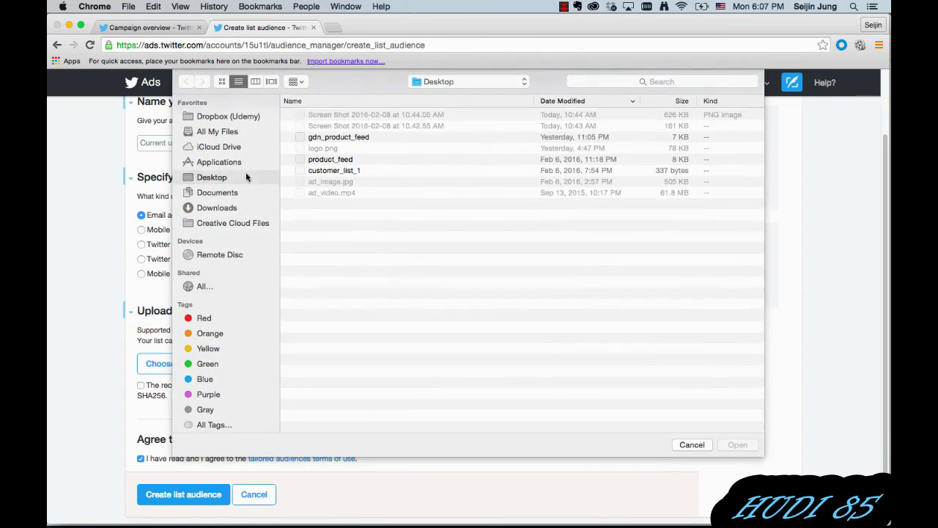
pyautogui.doubleClick(357, 171)
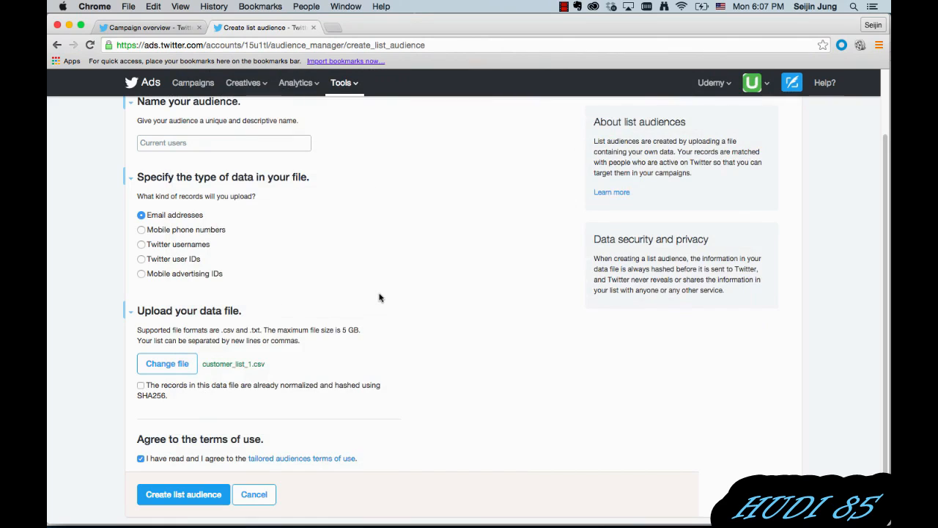
pyautogui.scroll(-1, 370, 277)
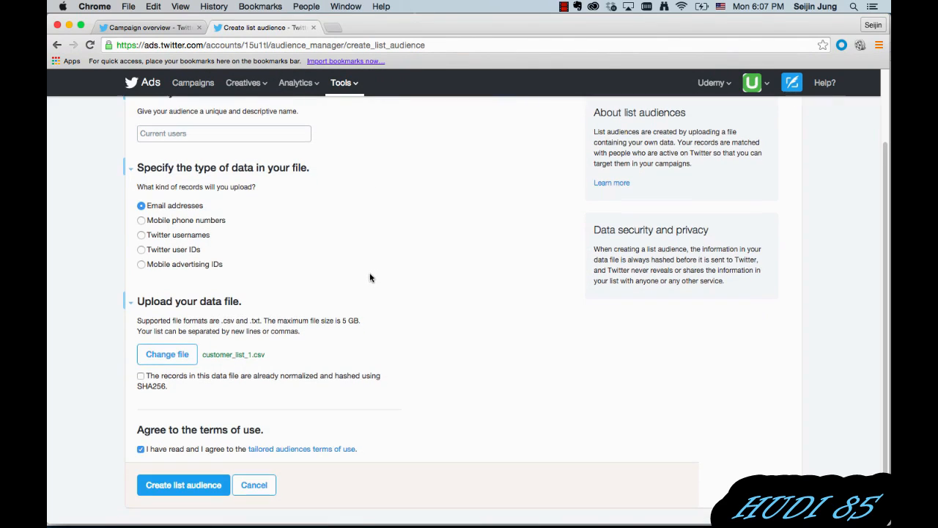
pyautogui.click(172, 486)
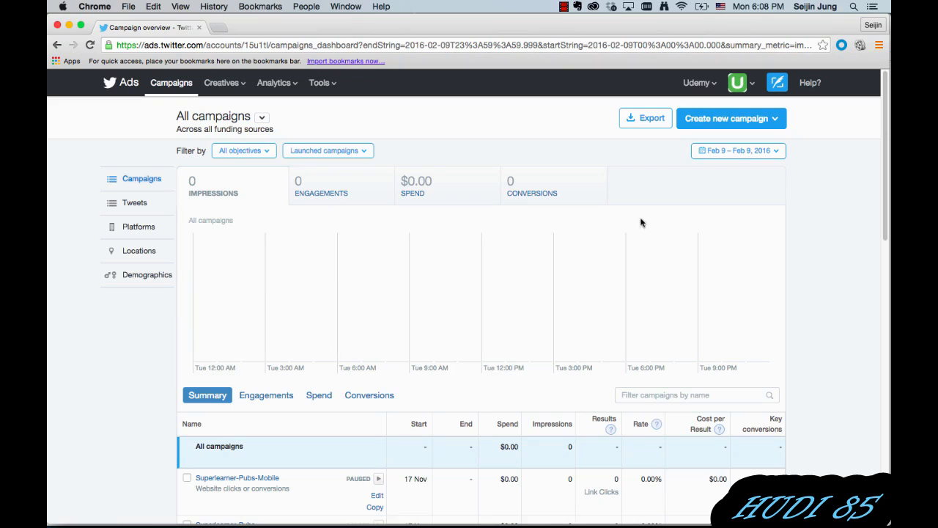
# Start a new website clicks or conversions campaign and name it "Product viewers - test"
pyautogui.click(774, 120)
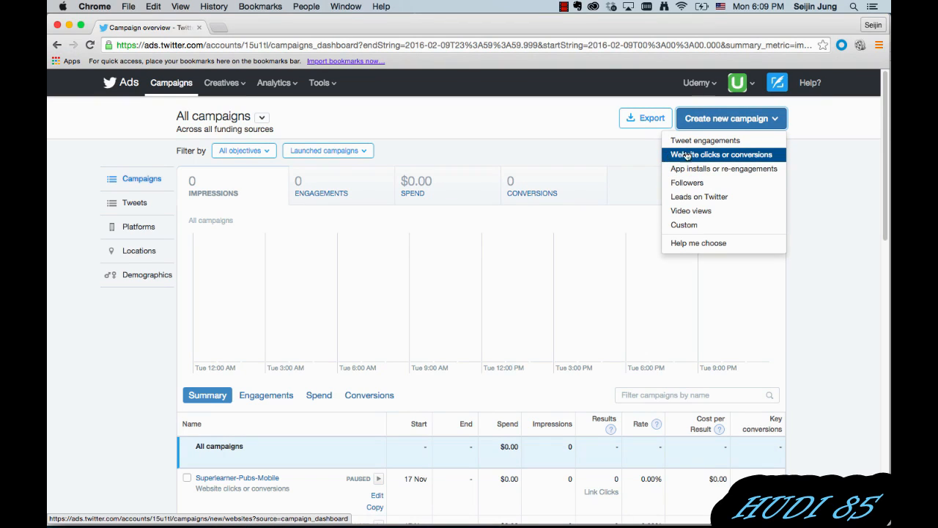
pyautogui.click(698, 155)
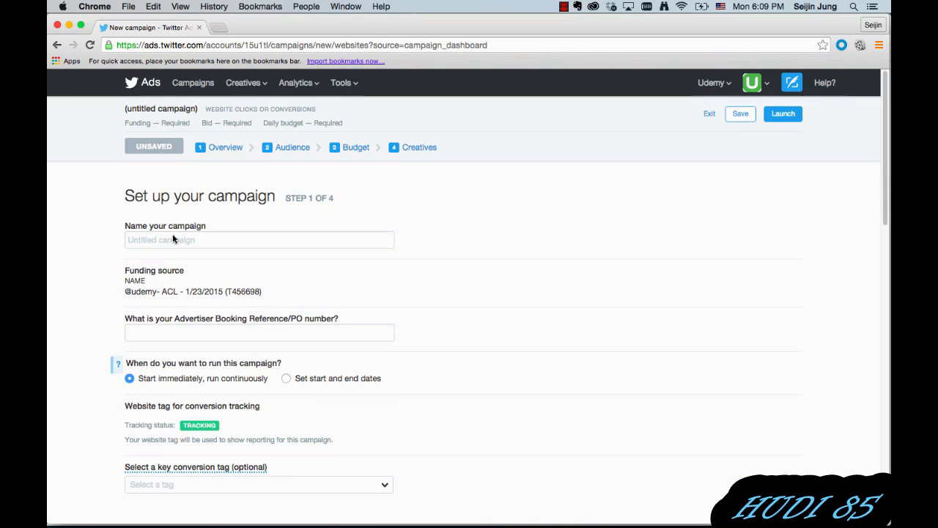
pyautogui.click(147, 240)
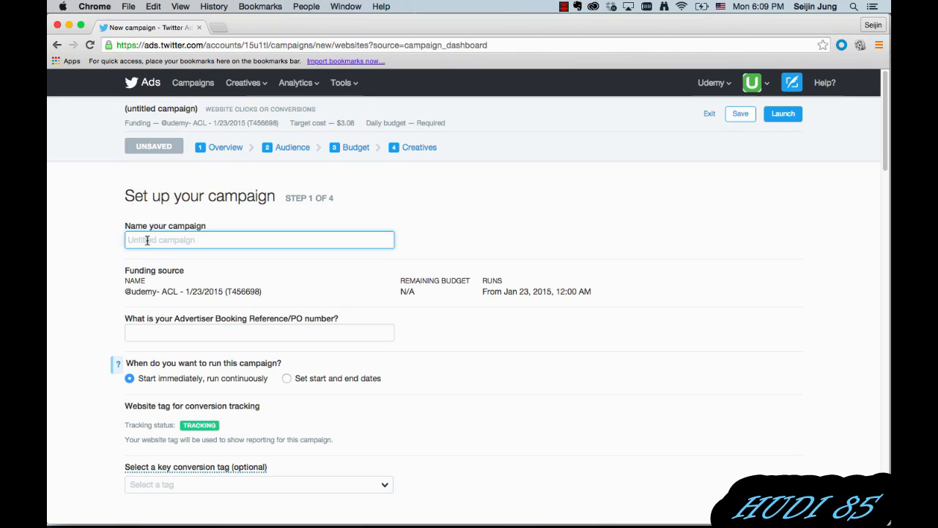
pyautogui.write('Prod')
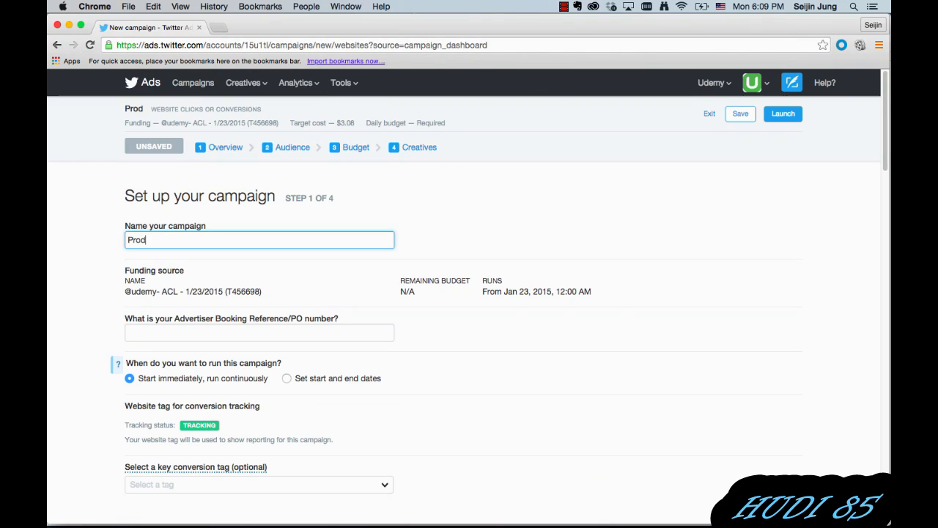
pyautogui.write('uct viewers')
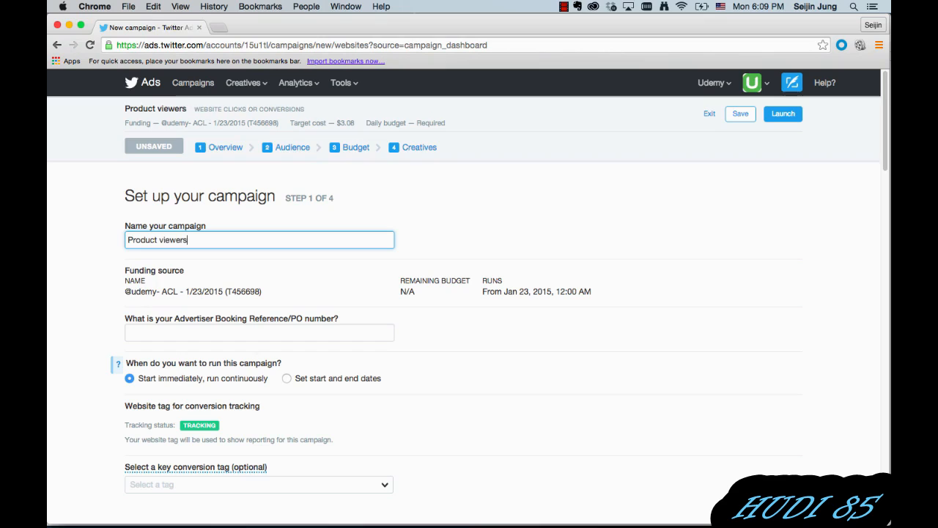
pyautogui.write(' - test')
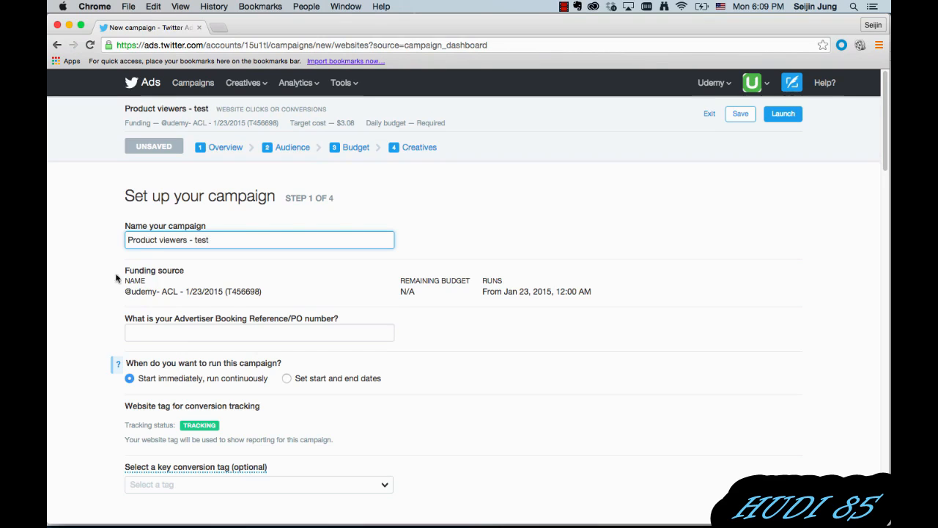
pyautogui.click(83, 309)
# Look through the available key conversion tags for the campaign without selecting one
pyautogui.scroll(-2, 82, 309)
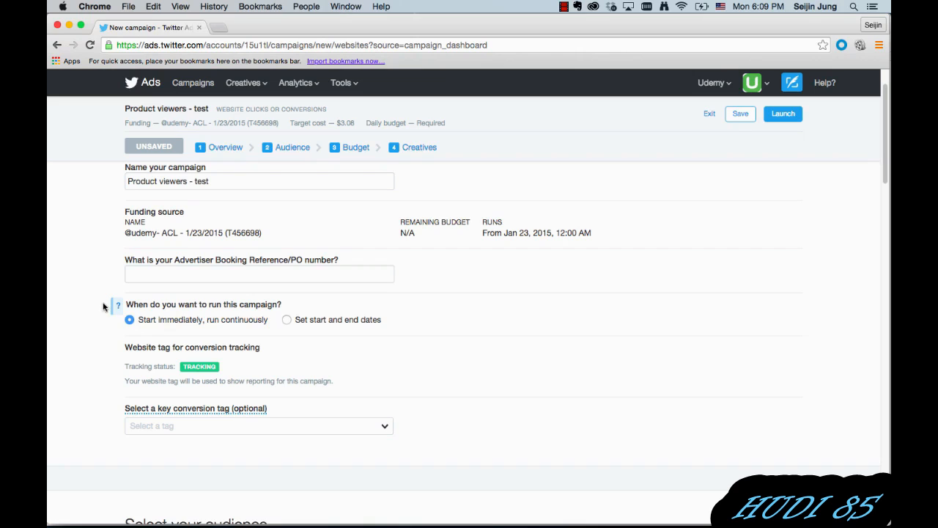
pyautogui.scroll(-1, 102, 324)
pyautogui.scroll(-3, 102, 325)
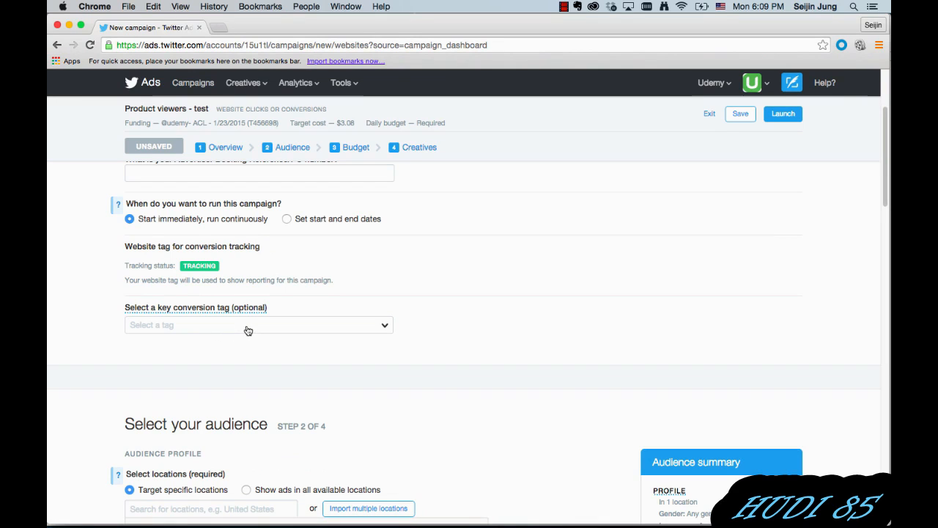
pyautogui.click(249, 331)
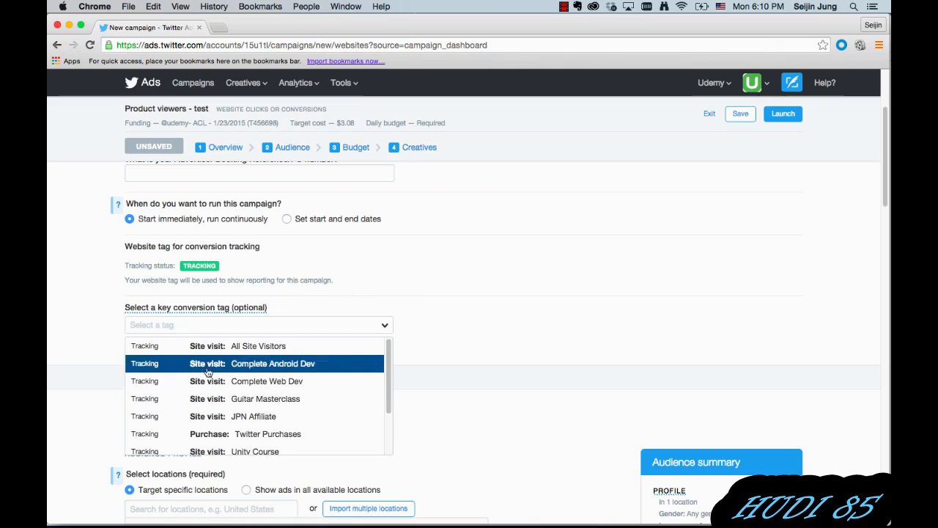
pyautogui.click(111, 330)
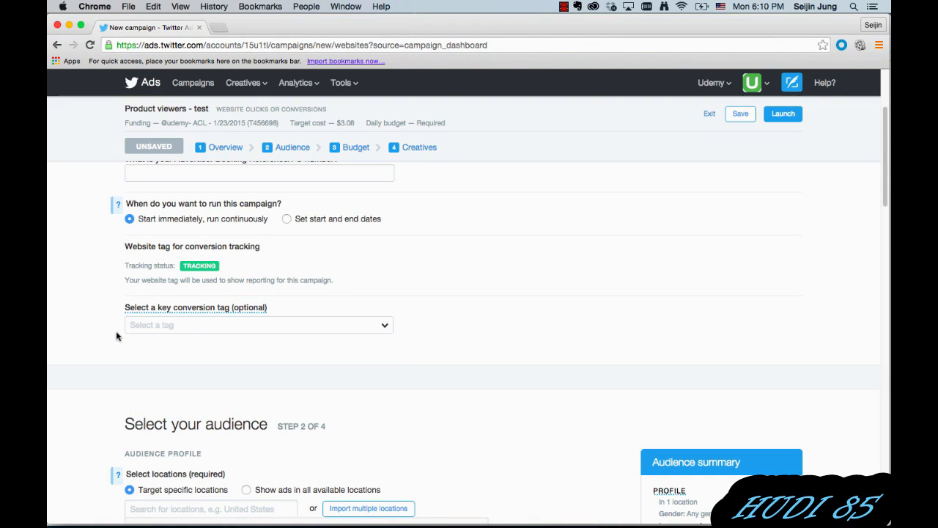
# Add tailored audiences to the campaign's additional audience features
pyautogui.scroll(-3, 111, 338)
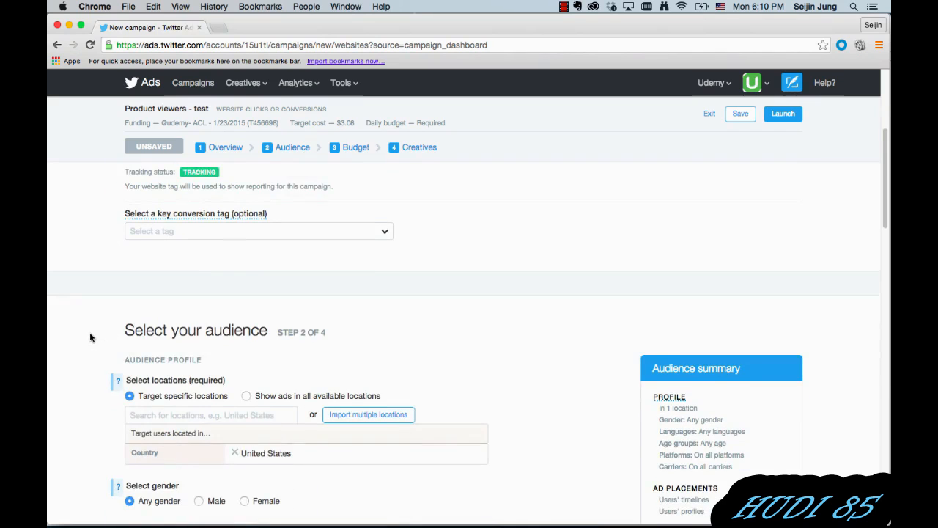
pyautogui.scroll(-5, 90, 336)
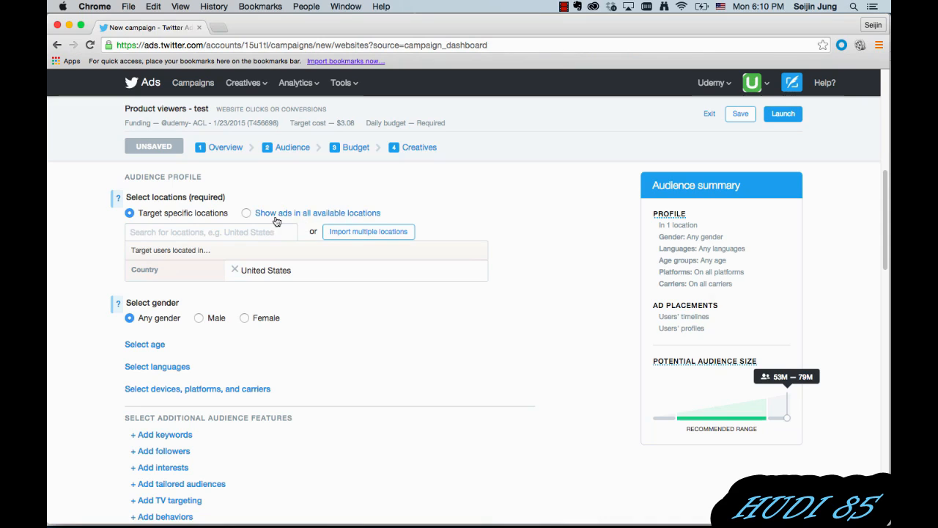
pyautogui.scroll(-3, 294, 264)
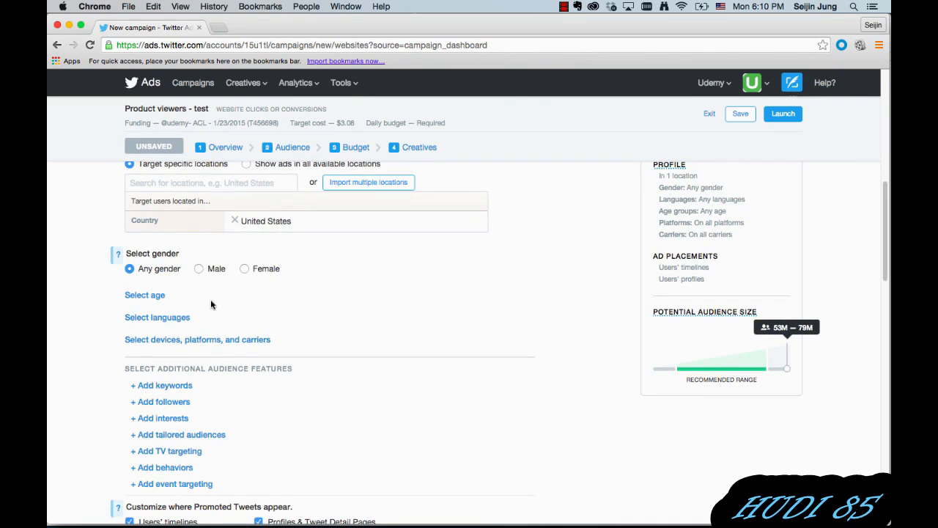
pyautogui.scroll(-1, 268, 307)
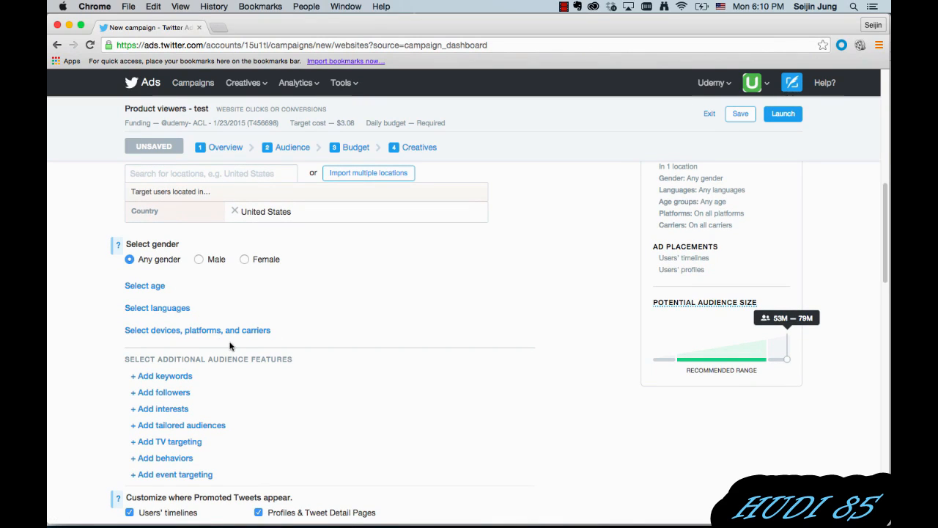
pyautogui.scroll(-1, 247, 383)
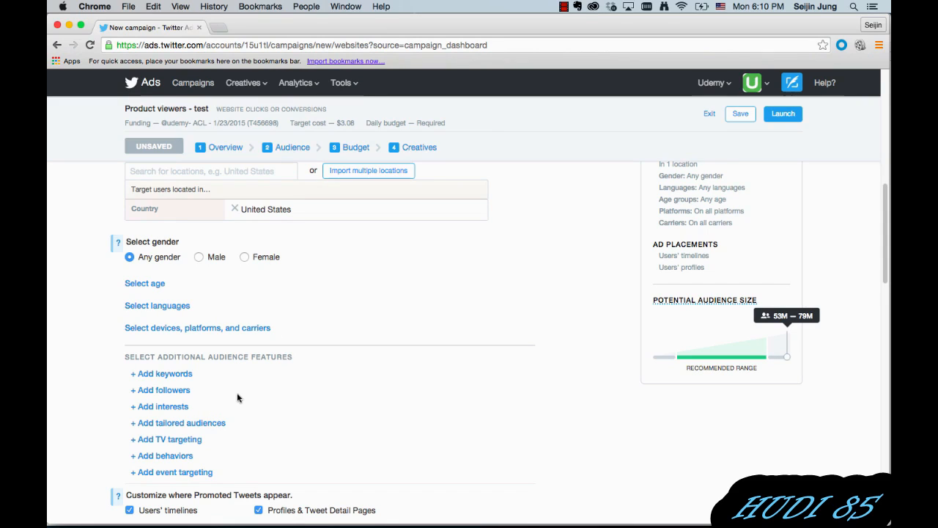
pyautogui.scroll(-2, 263, 390)
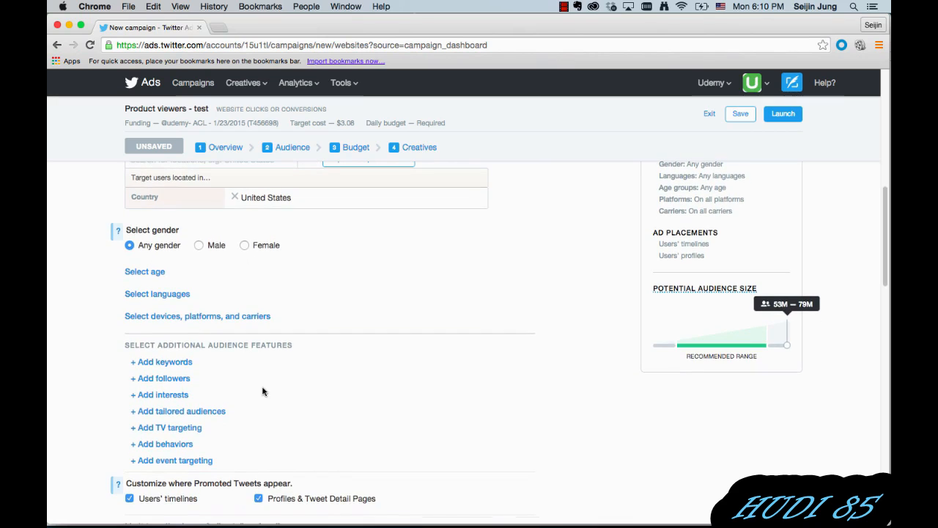
pyautogui.scroll(-3, 258, 392)
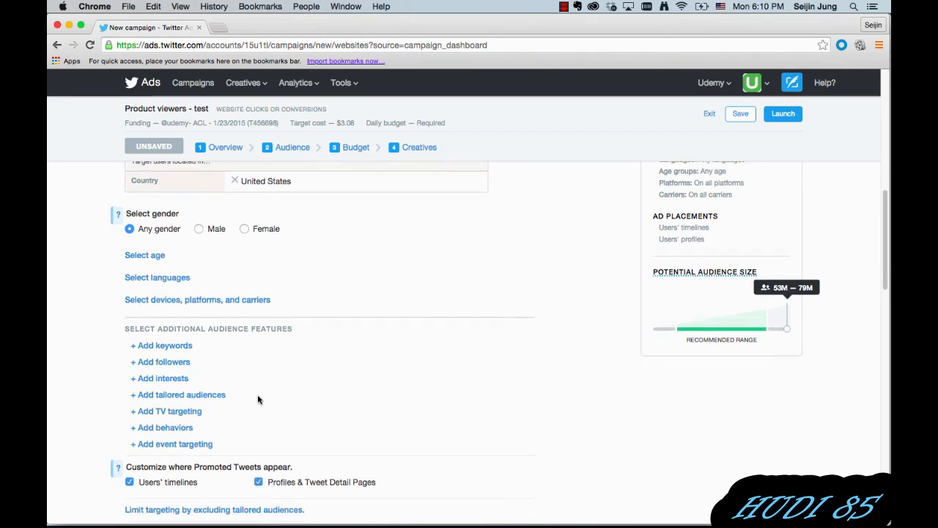
pyautogui.click(217, 389)
pyautogui.scroll(-5, 103, 377)
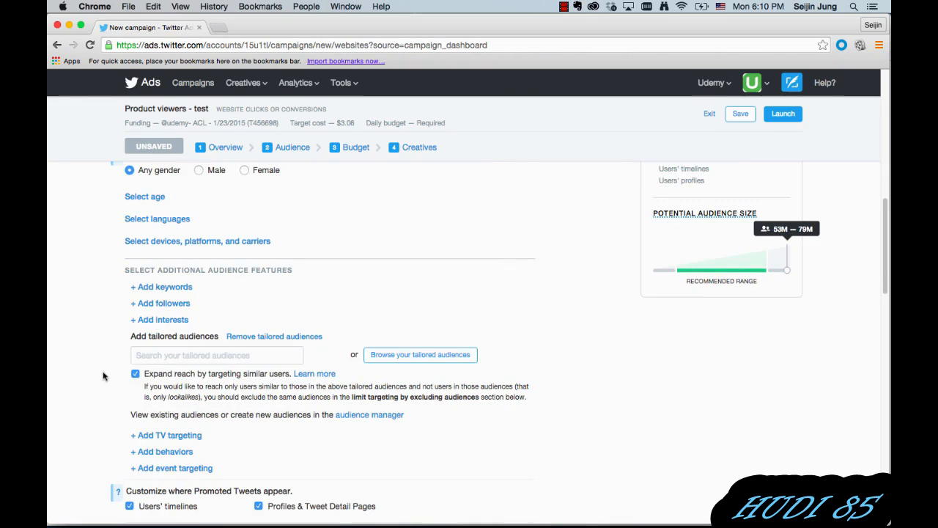
# Browse the tailored audiences from the web and target All Site Visitors
pyautogui.click(392, 364)
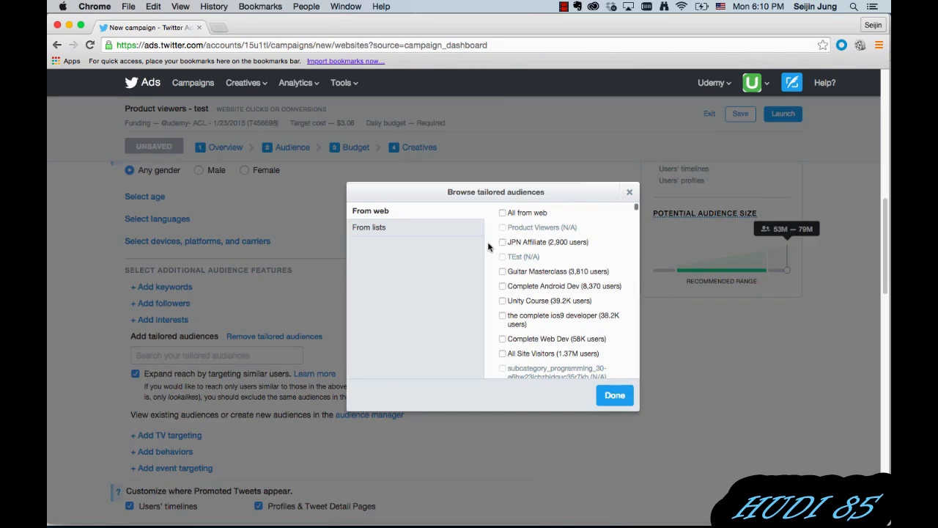
pyautogui.scroll(-5, 506, 248)
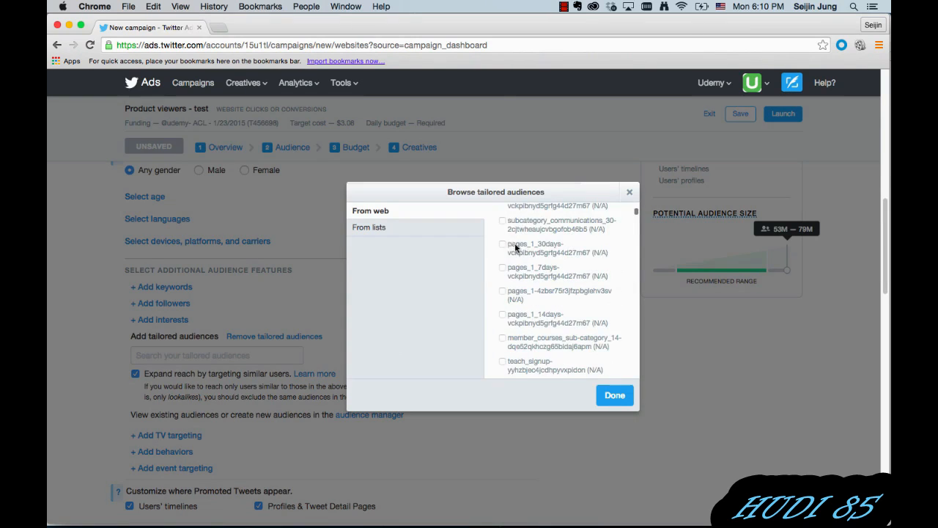
pyautogui.scroll(10, 513, 249)
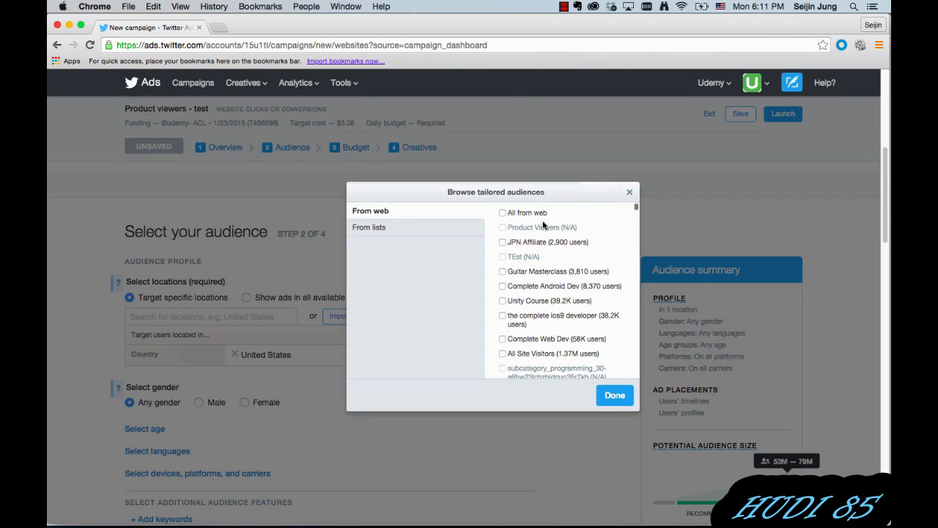
pyautogui.click(503, 353)
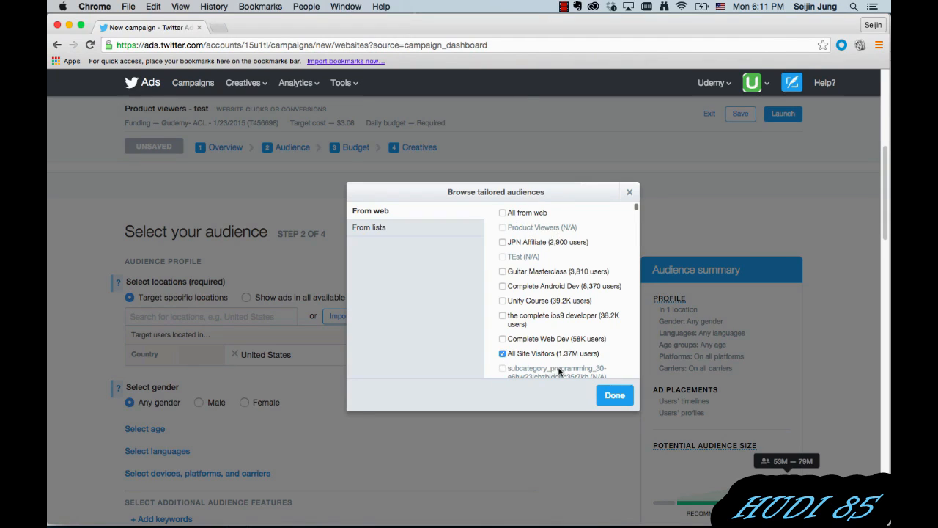
pyautogui.click(615, 396)
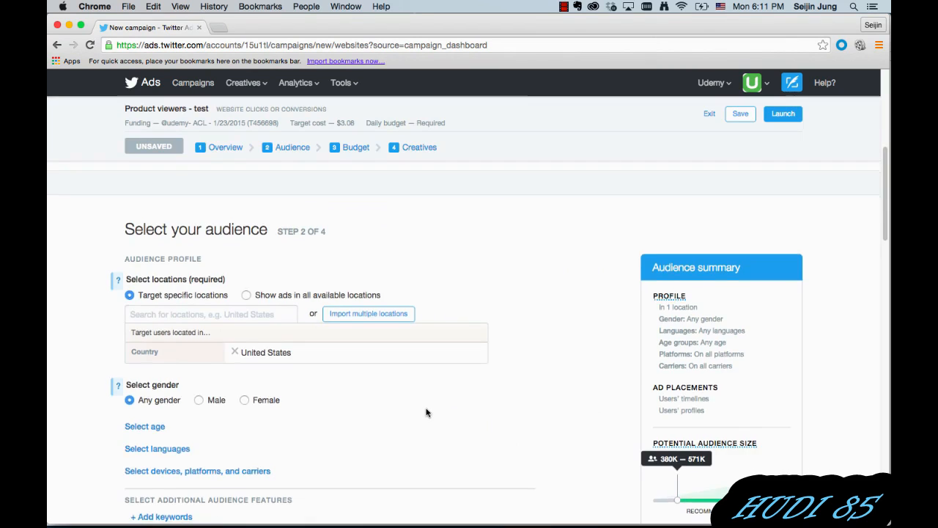
# Set the campaign's daily maximum budget to $50
pyautogui.scroll(-5, 429, 408)
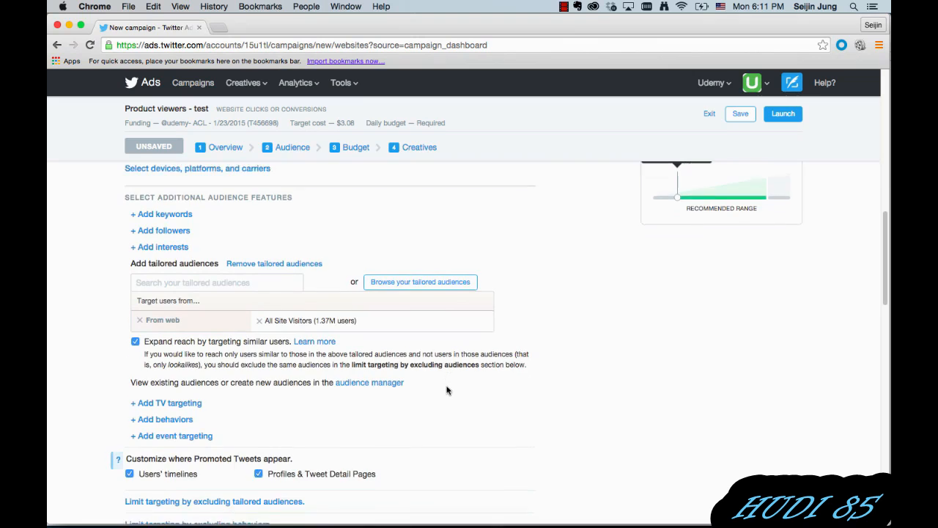
pyautogui.scroll(-2, 444, 392)
pyautogui.scroll(-5, 446, 389)
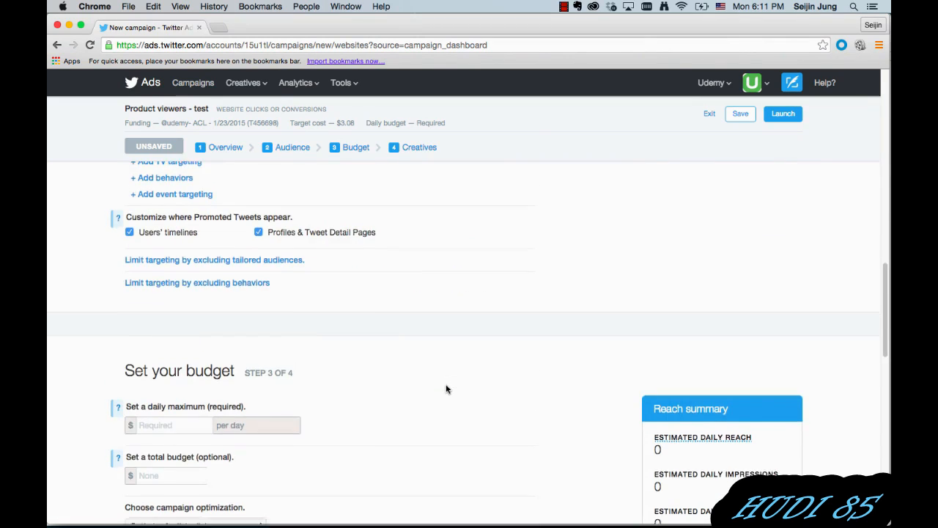
pyautogui.scroll(-3, 446, 389)
pyautogui.scroll(-2, 378, 357)
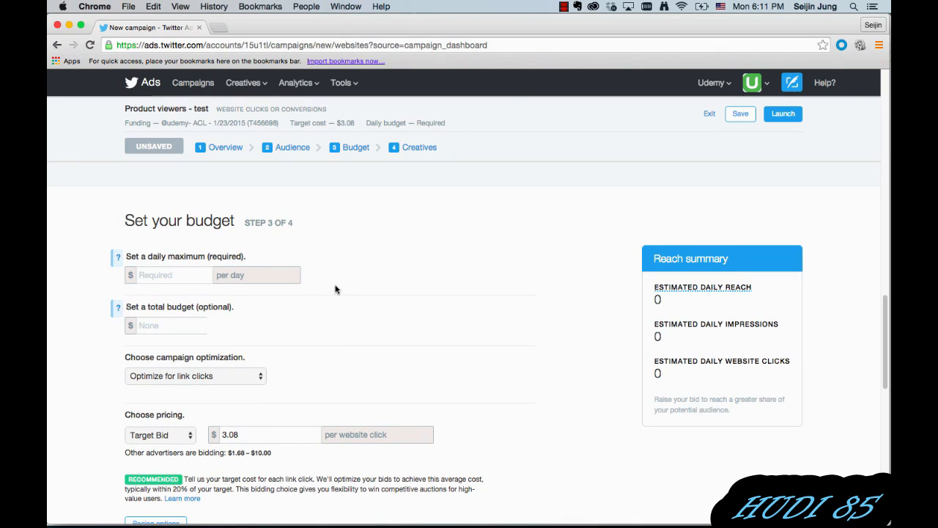
pyautogui.click(197, 278)
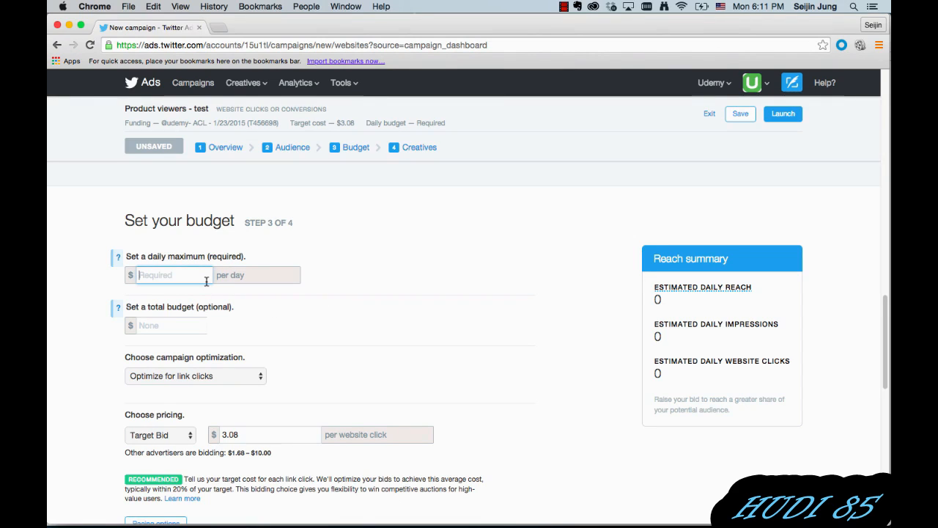
pyautogui.write('50')
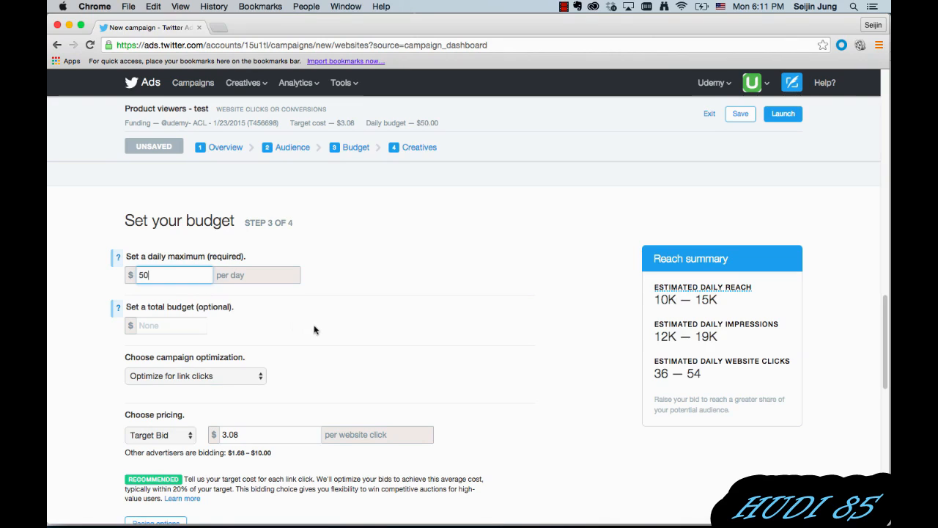
pyautogui.click(317, 328)
pyautogui.scroll(-1, 318, 328)
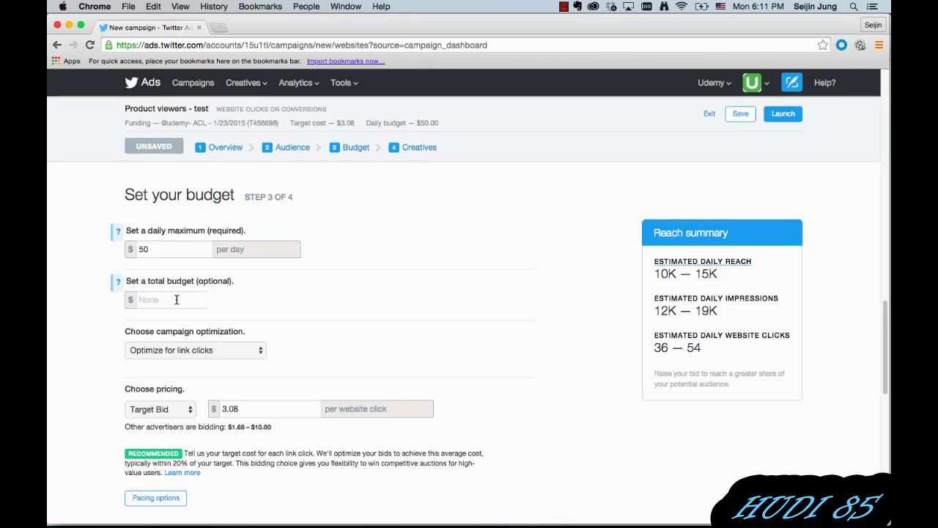
pyautogui.scroll(-1, 94, 354)
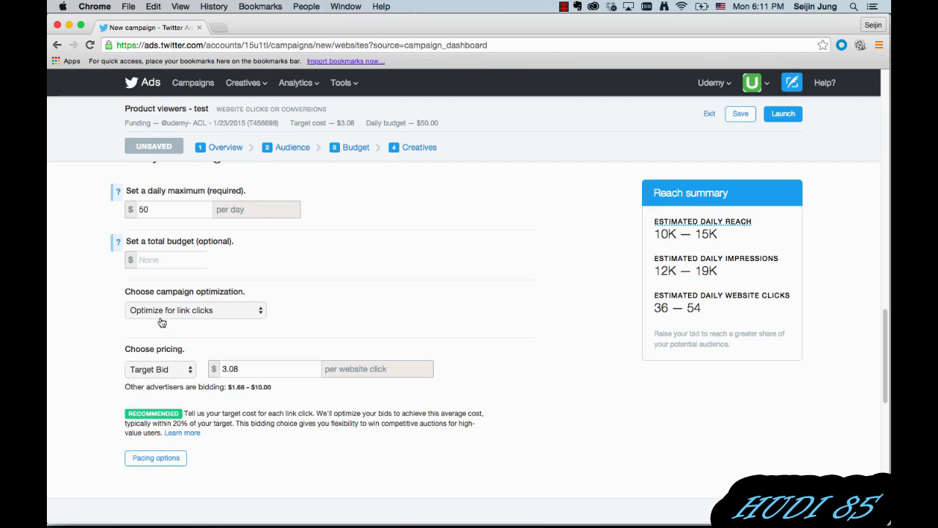
# Set the campaign optimization to Optimize for website conversions
pyautogui.click(210, 313)
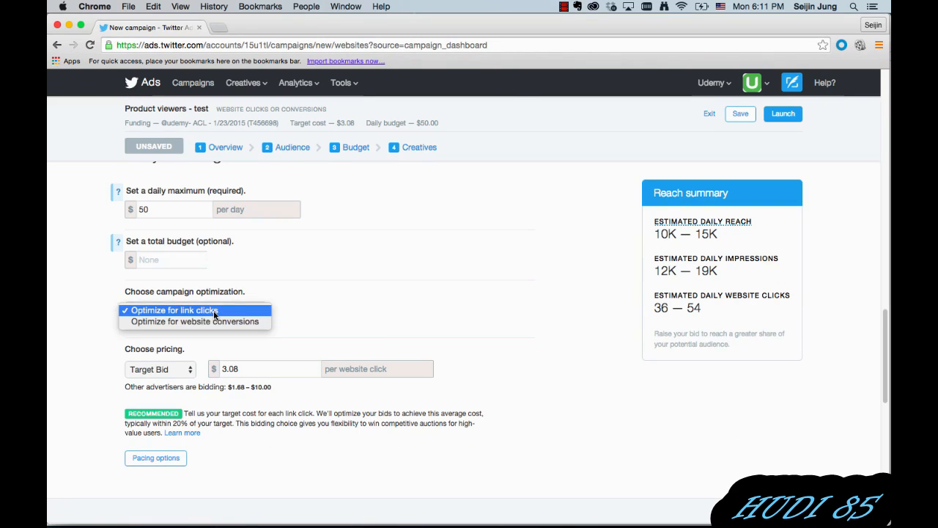
pyautogui.click(173, 326)
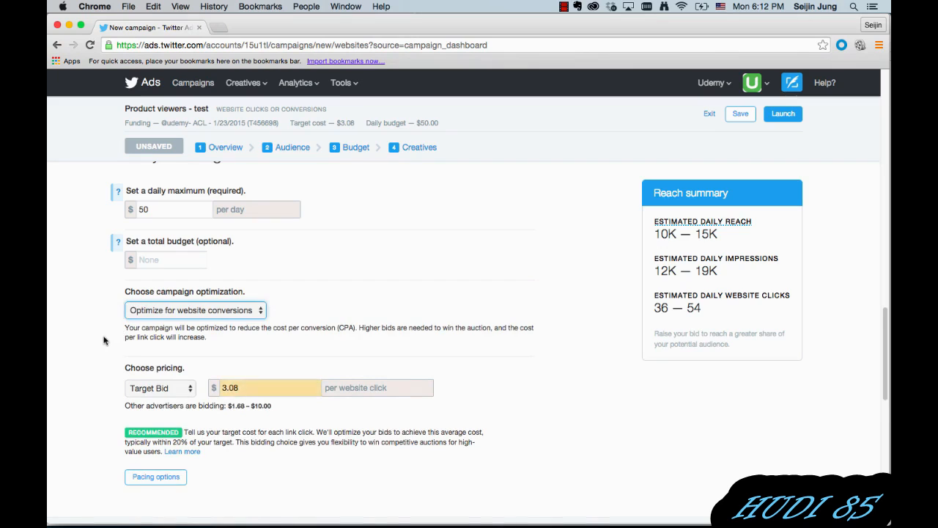
pyautogui.scroll(-2, 103, 341)
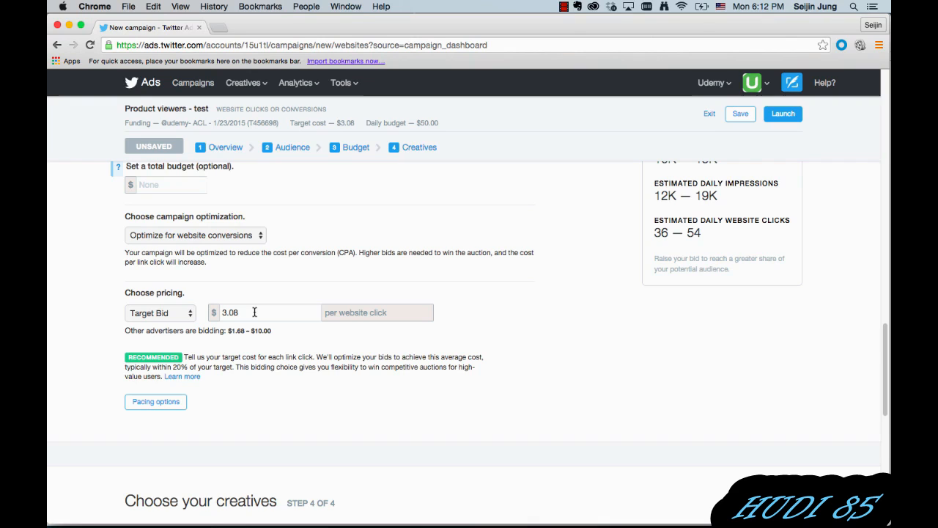
# Compose a new Tweet in the campaign creatives reading "Get the freshest grocery delivered in 3 hours!"
pyautogui.scroll(-8, 247, 317)
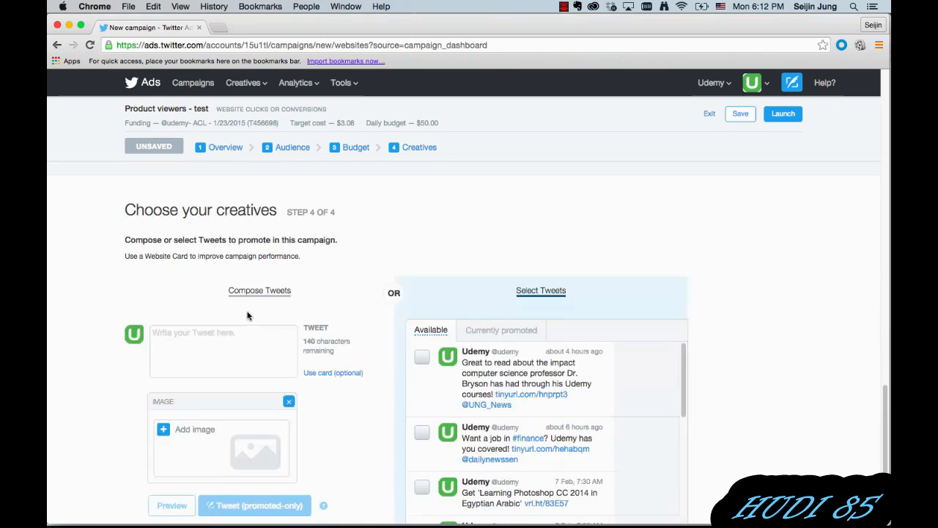
pyautogui.scroll(-1, 151, 279)
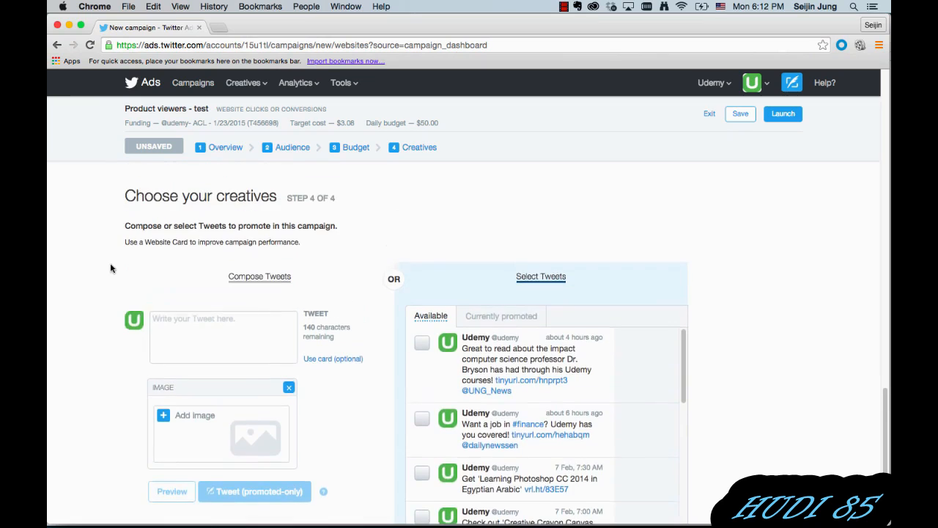
pyautogui.scroll(-1, 123, 256)
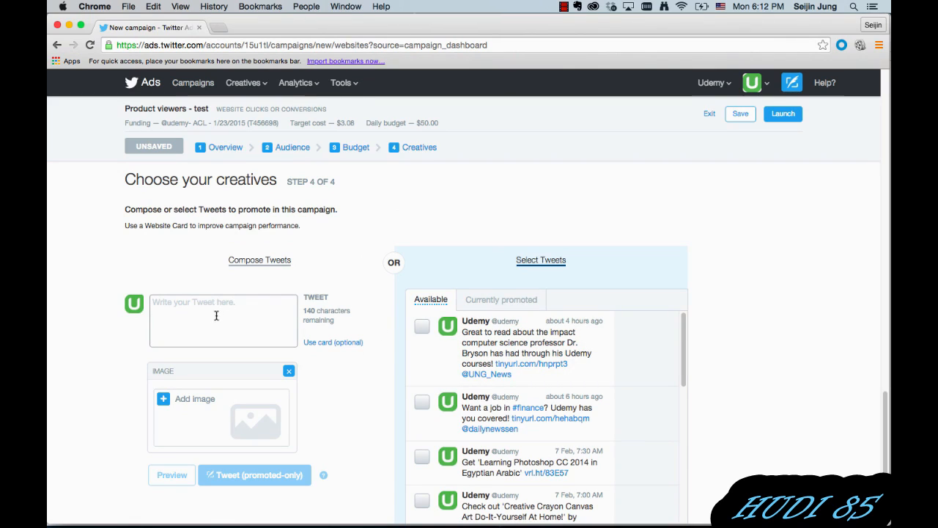
pyautogui.scroll(-1, 227, 303)
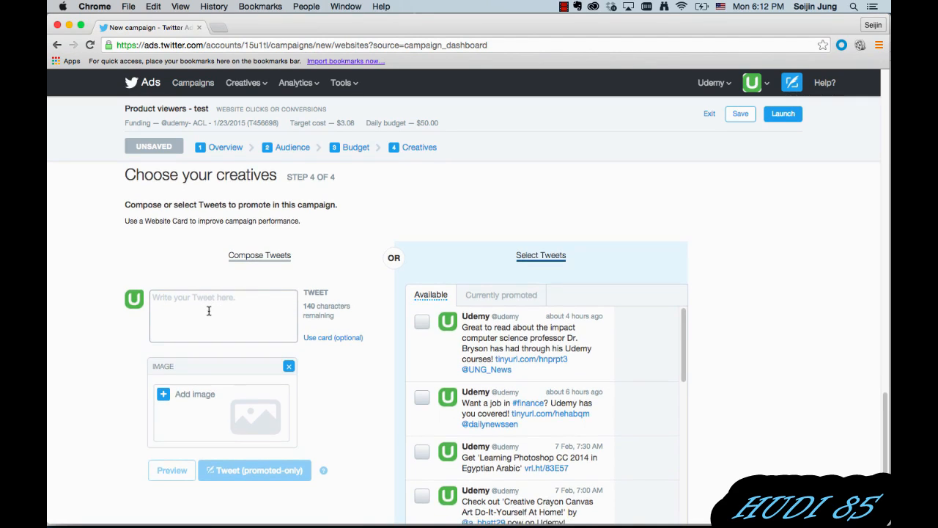
pyautogui.click(226, 304)
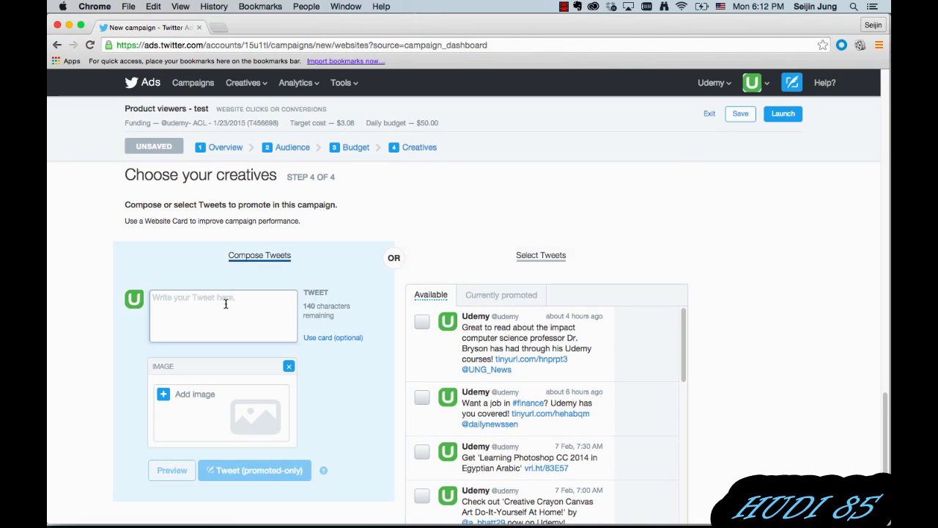
pyautogui.write('Get the fr')
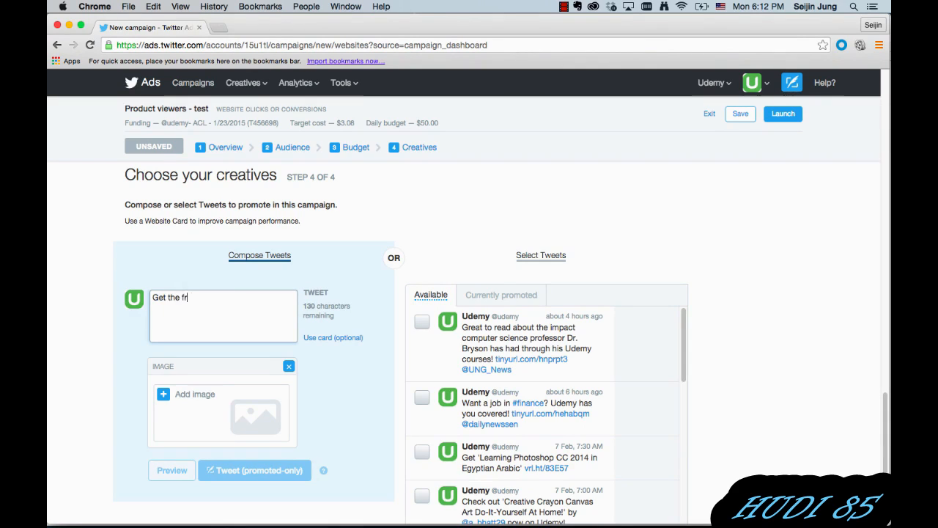
pyautogui.write('eshest grocery delivered in 3 hours!')
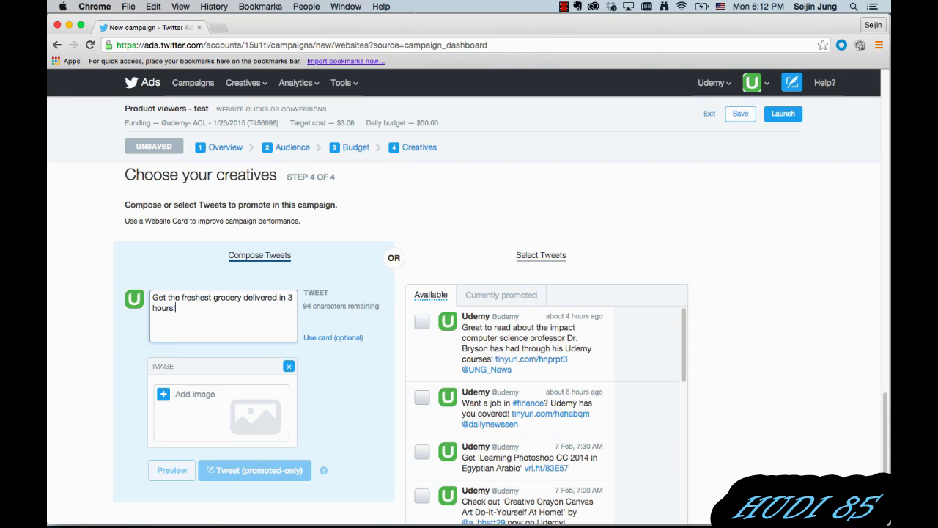
# Upload ad_image.jpg from the Desktop and attach it as the Tweet's image
pyautogui.scroll(-1, 184, 325)
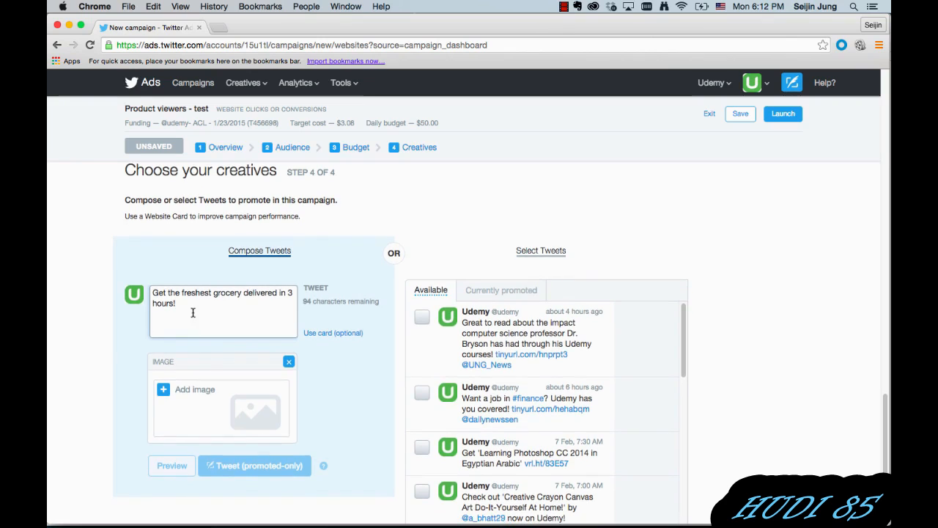
pyautogui.click(164, 389)
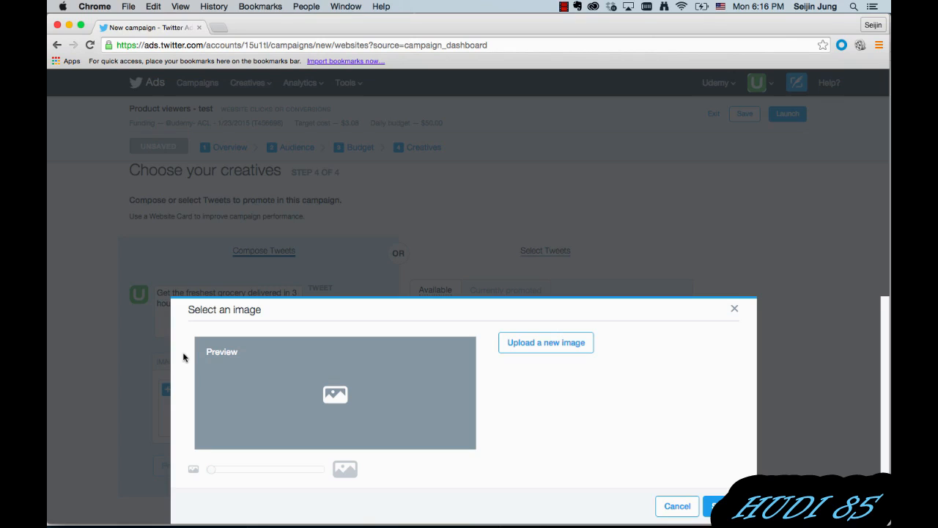
pyautogui.click(539, 350)
pyautogui.click(246, 182)
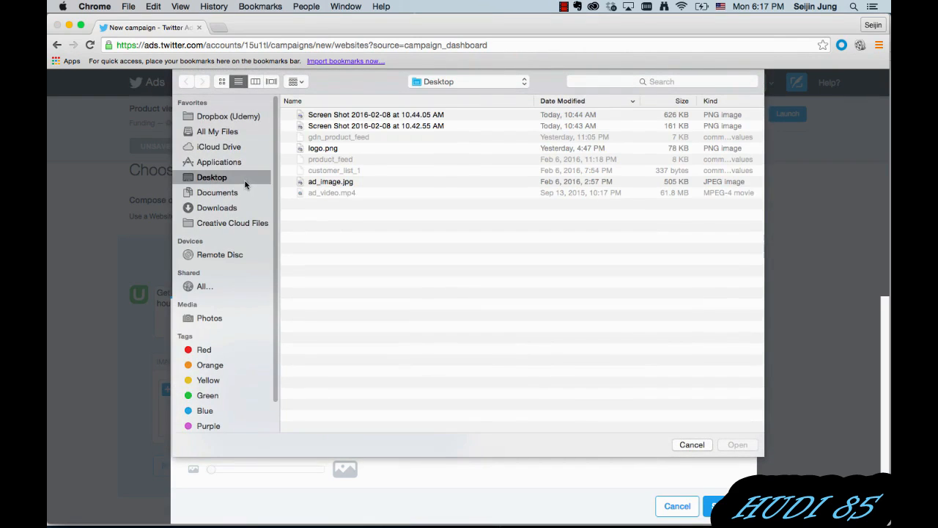
pyautogui.click(350, 183)
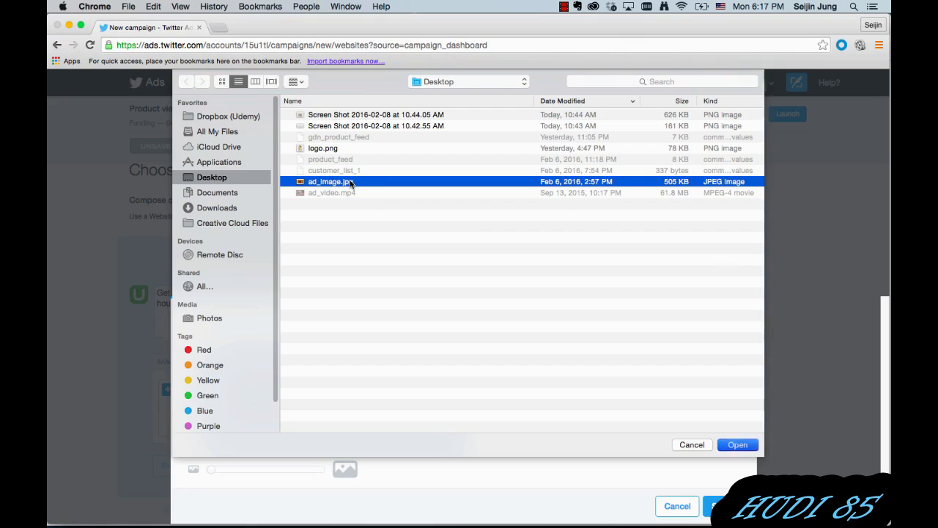
pyautogui.doubleClick(351, 183)
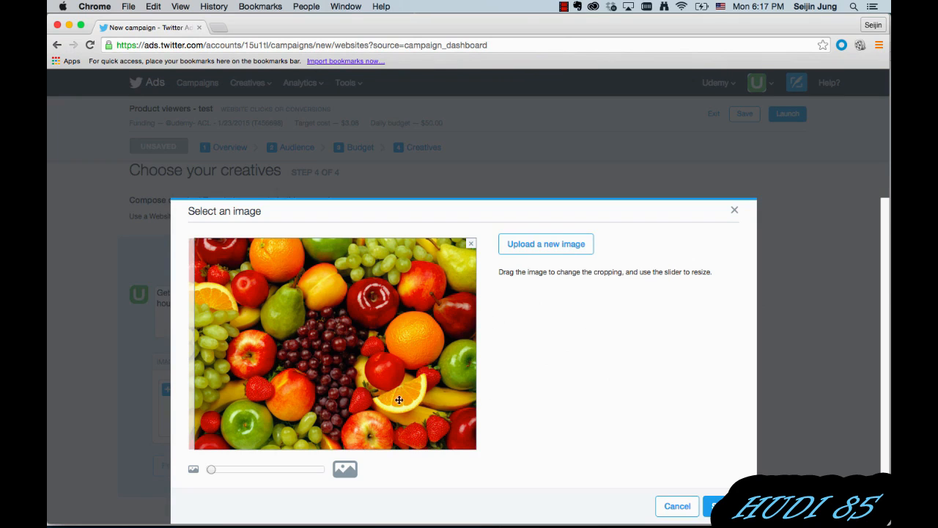
pyautogui.moveTo(211, 469)
pyautogui.mouseDown()
pyautogui.moveTo(260, 471)
pyautogui.moveTo(211, 470)
pyautogui.mouseUp()
pyautogui.click(715, 506)
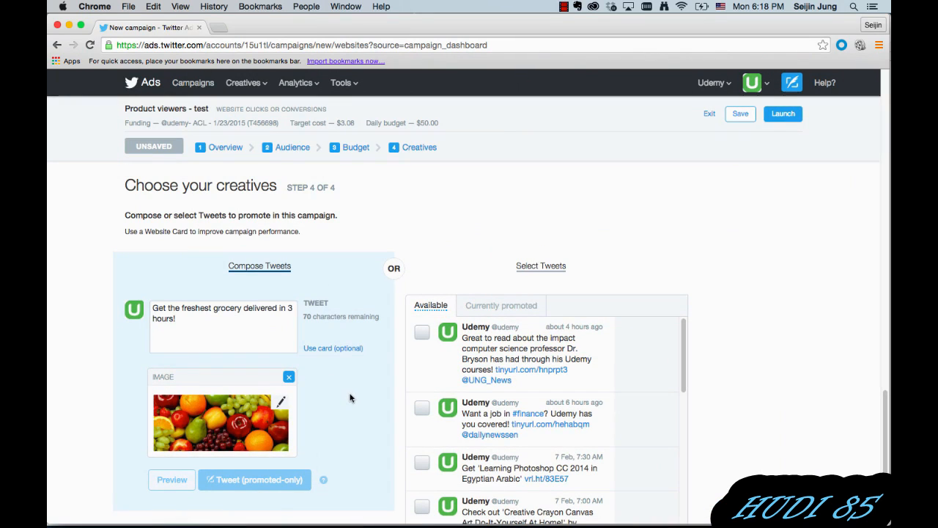
# Add the grocerynow Wix website's URL on a new line below the Tweet's text
pyautogui.click(248, 326)
pyautogui.write('http://seijinjung.wix.com/grocerynow')
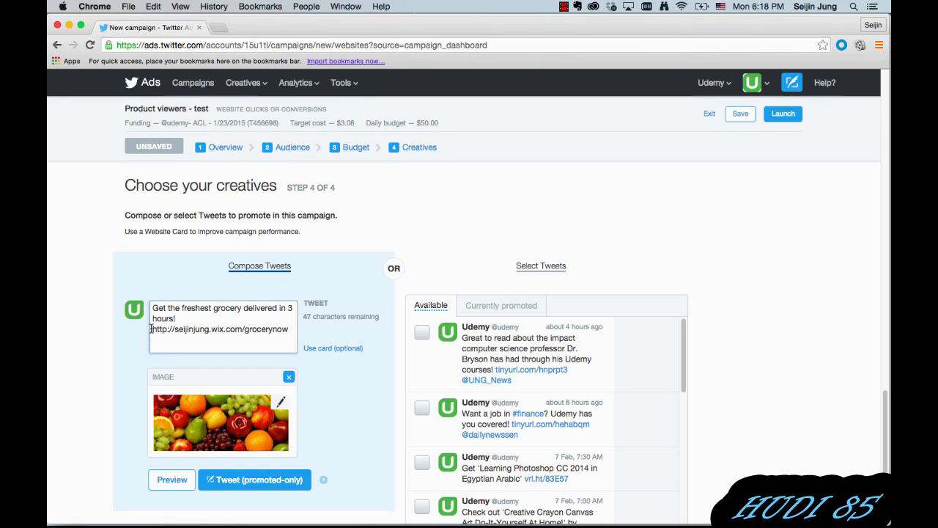
pyautogui.tripleClick(287, 326)
pyautogui.click(287, 327)
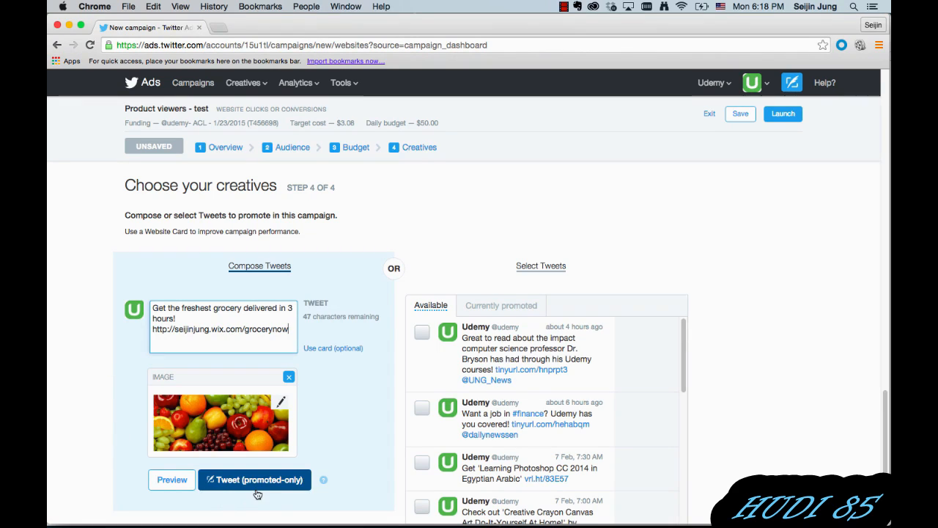
pyautogui.scroll(-1, 378, 404)
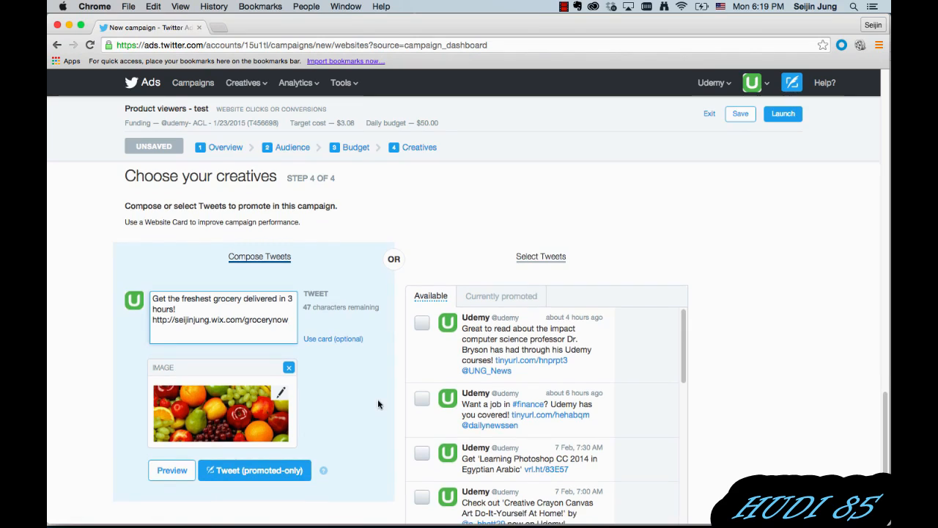